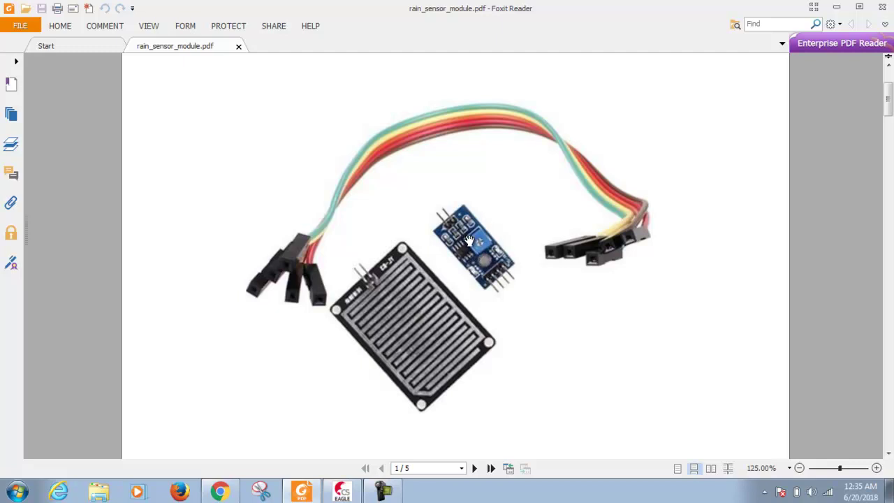
# - Review the rain sensor datasheet's specifications and pin configuration, picking out the small board's PCB size
pyautogui.scroll(-1, 487, 255)
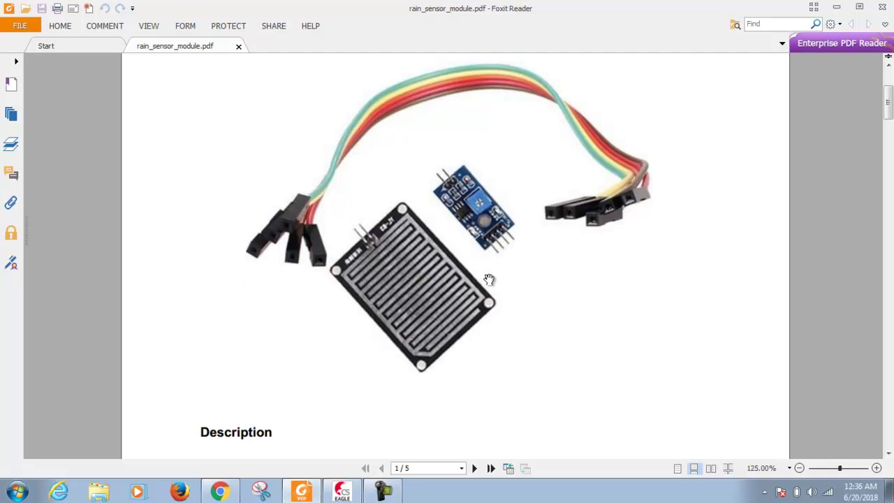
pyautogui.scroll(-20, 489, 279)
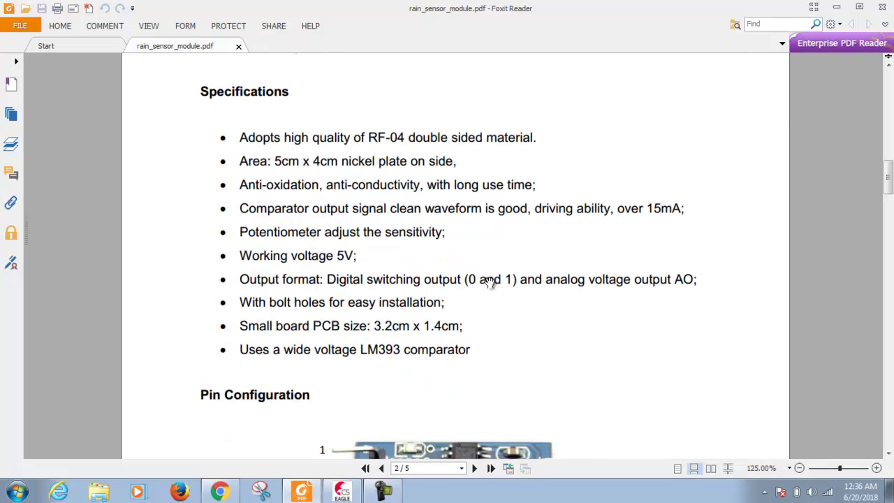
pyautogui.scroll(-8, 490, 281)
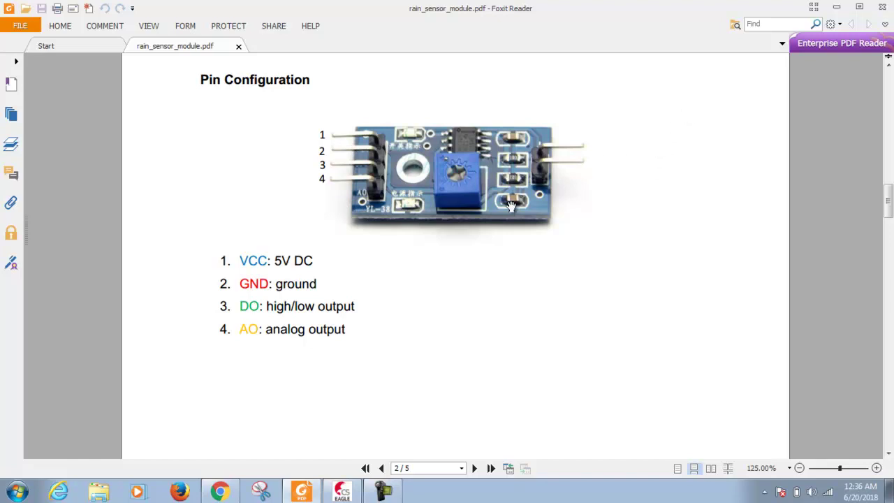
pyautogui.scroll(3, 512, 209)
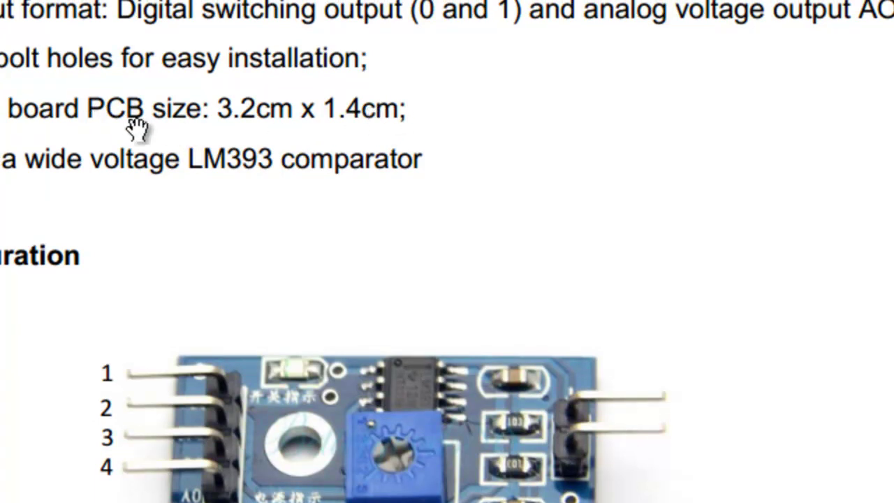
pyautogui.moveTo(88, 112); pyautogui.dragTo(413, 129)
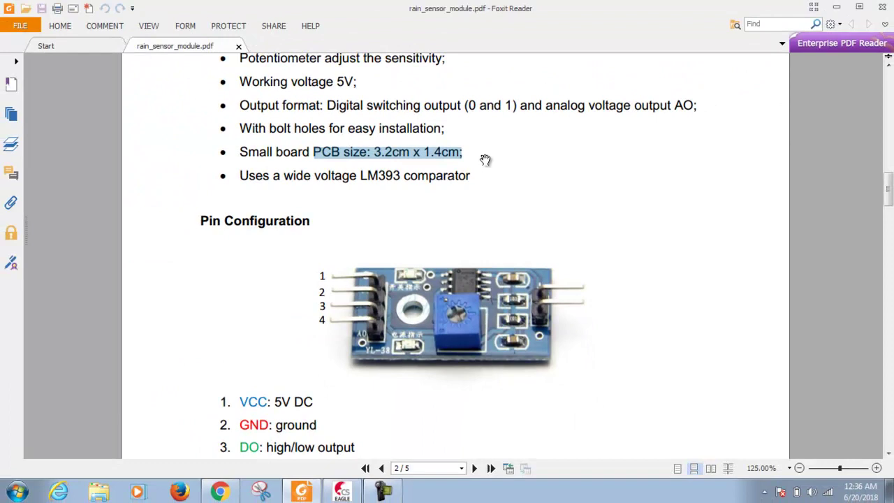
pyautogui.click(485, 159)
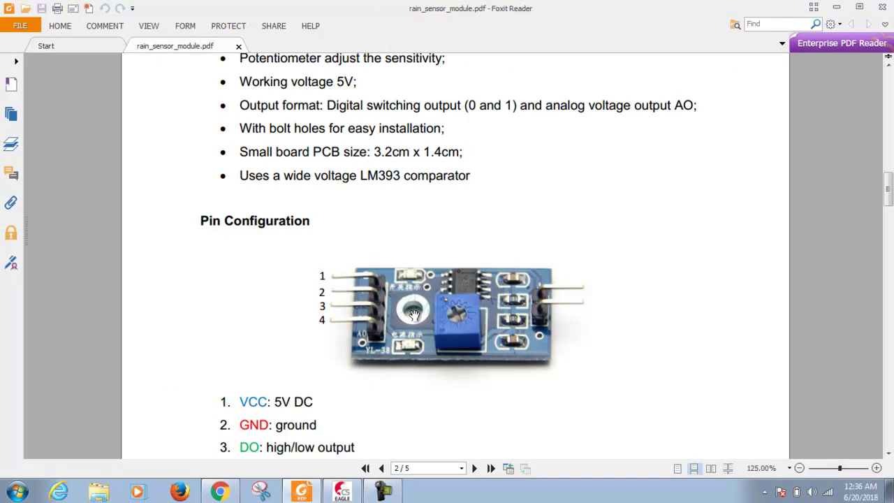
# - Switch to EAGLE and create a new library
pyautogui.click(344, 492)
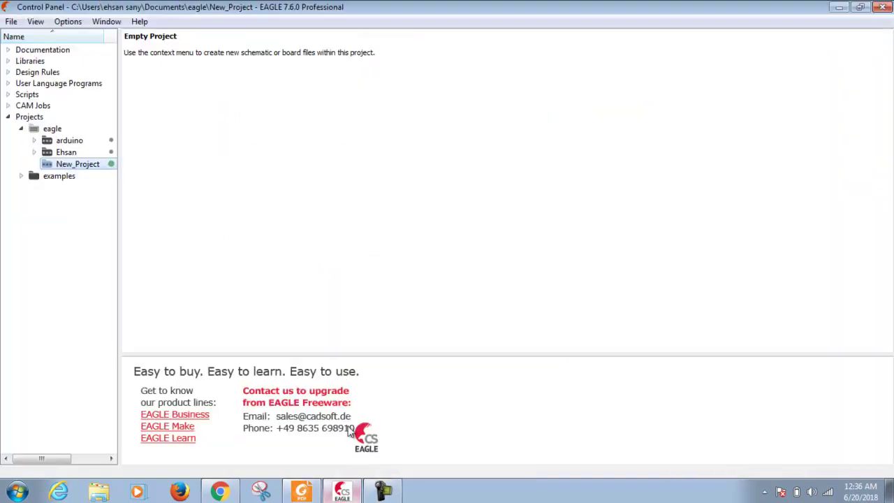
pyautogui.click(15, 23)
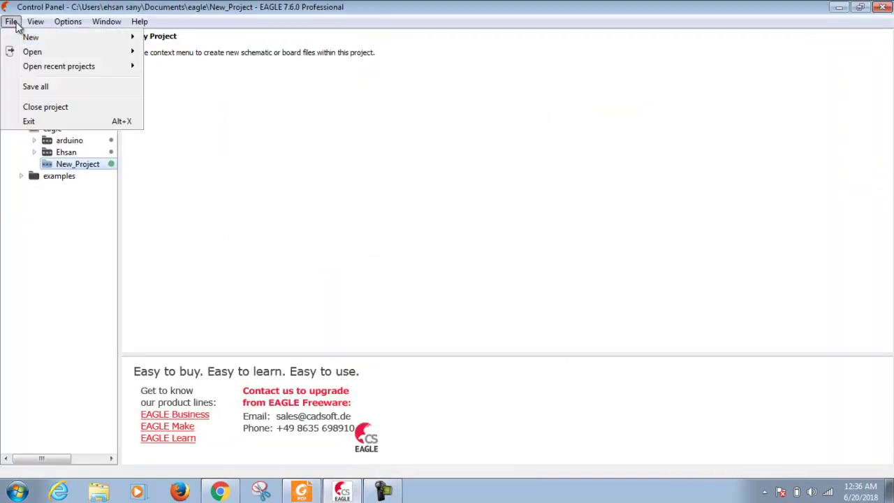
pyautogui.moveTo(26, 36)
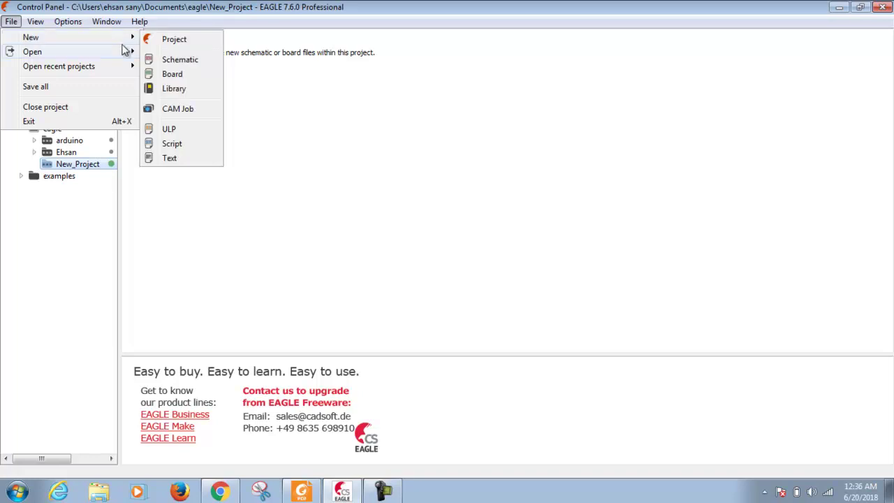
pyautogui.click(180, 90)
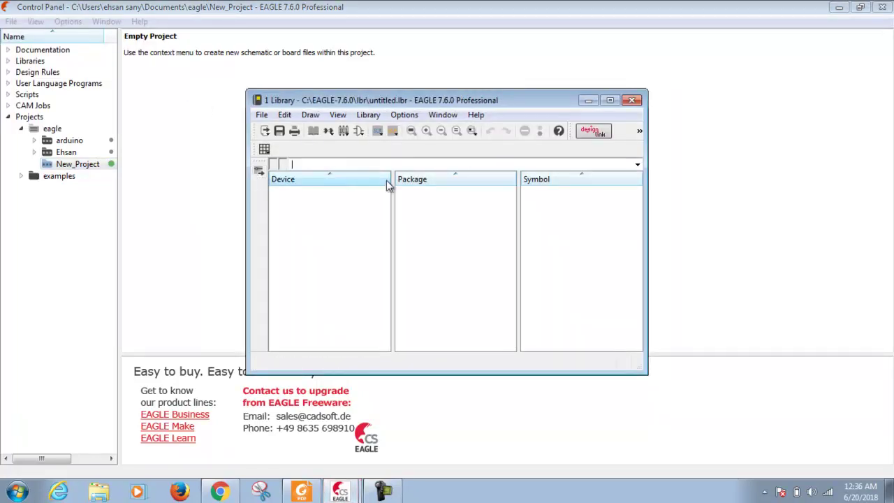
# - Create a new package named RAIN3 in the library and maximize the editor window
pyautogui.click(260, 171)
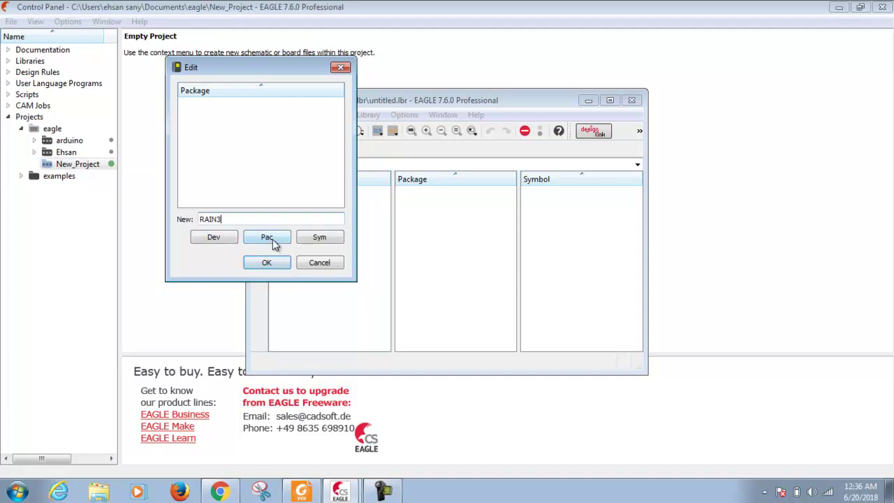
pyautogui.click(273, 262)
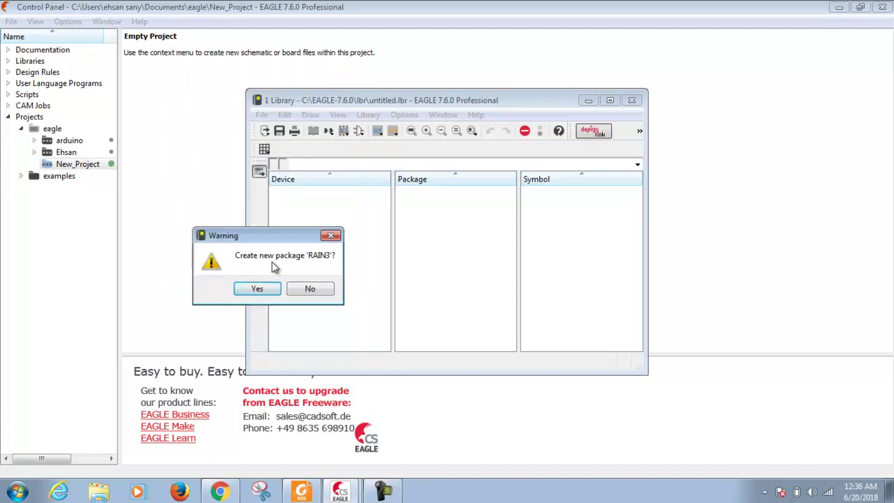
pyautogui.click(264, 288)
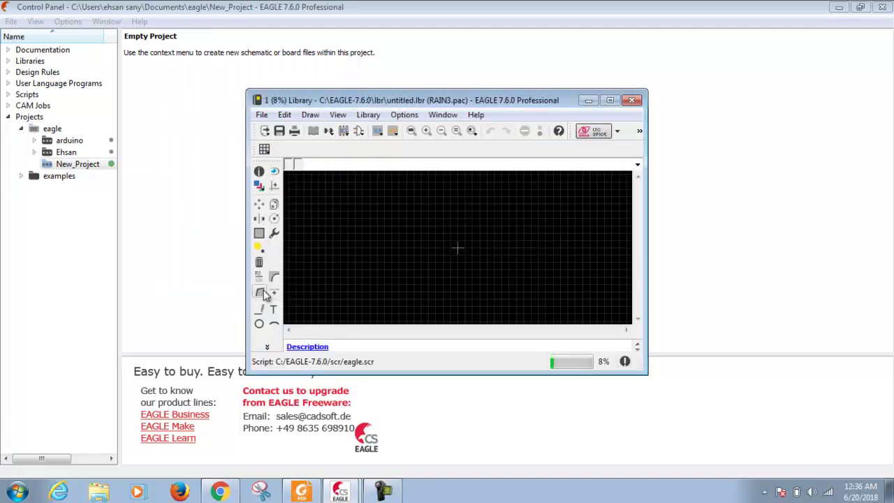
pyautogui.click(610, 102)
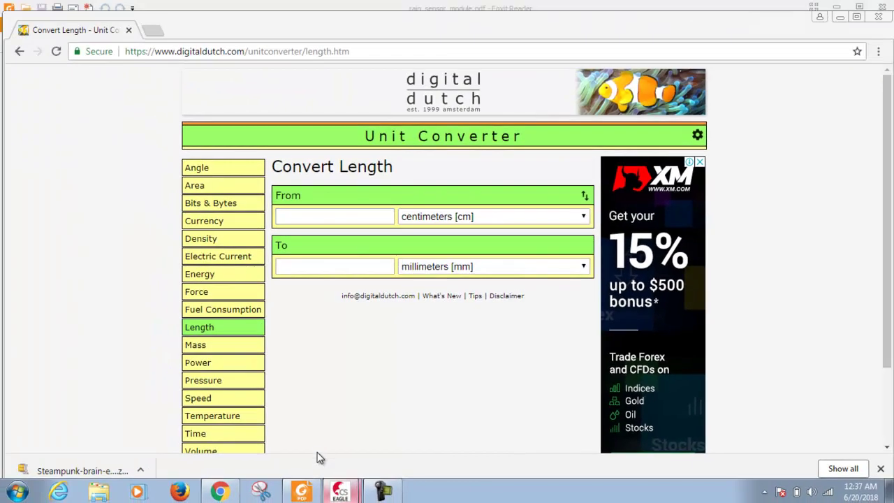
# - Return to the EAGLE package editor and set both the grid size and alternate grid units to mm
pyautogui.click(340, 492)
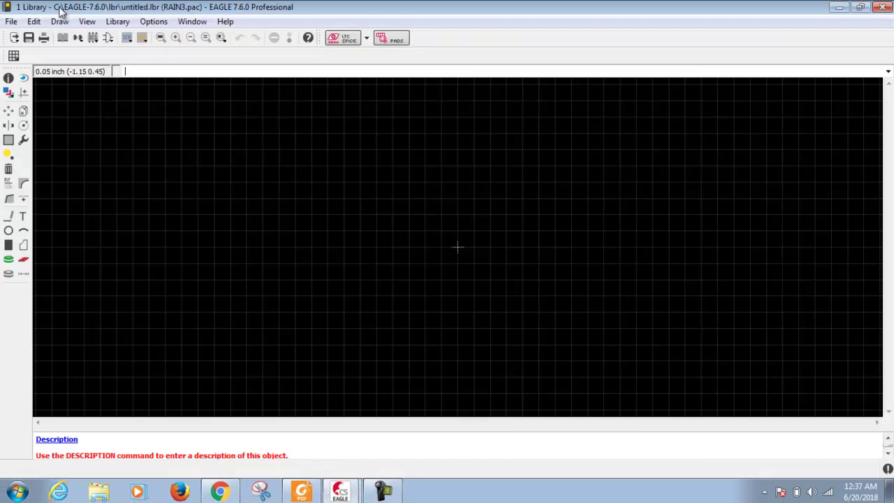
pyautogui.click(14, 55)
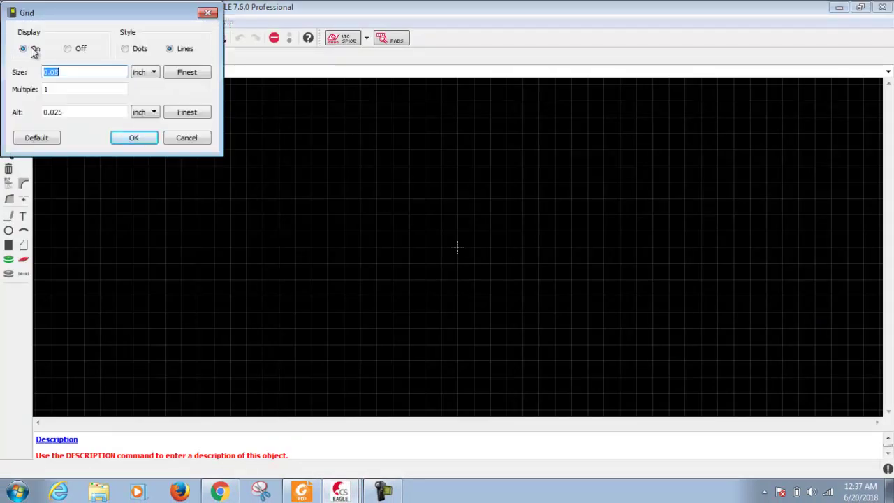
pyautogui.click(148, 71)
pyautogui.click(155, 113)
pyautogui.click(144, 129)
pyautogui.click(148, 136)
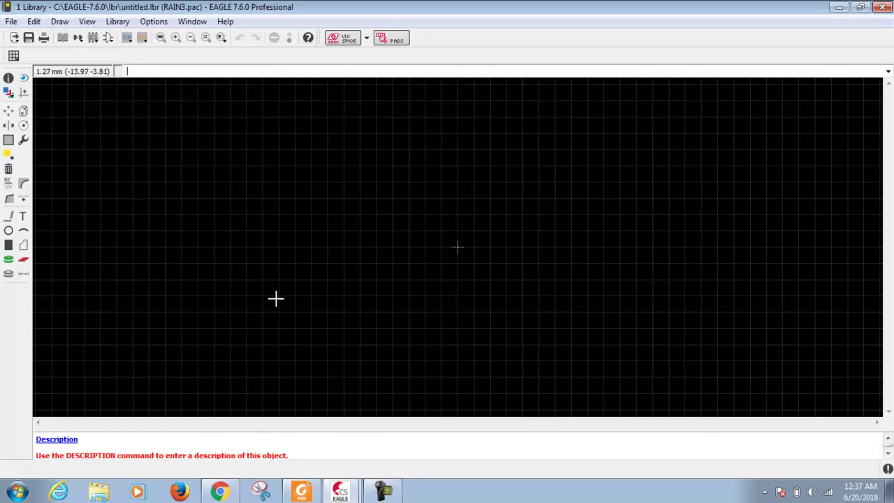
# - Convert the board dimensions 3.2 cm and 1.4 cm to millimetres in the browser's unit converter, checking the datasheet for the size
pyautogui.click(219, 491)
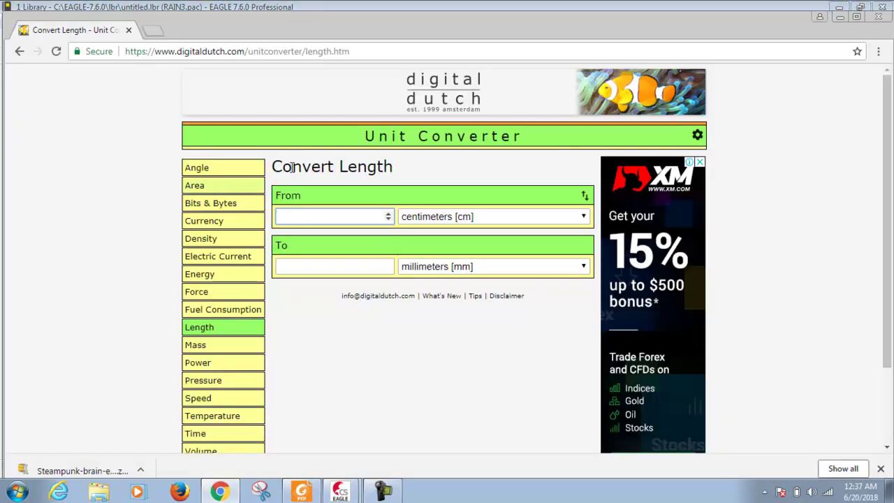
pyautogui.click(301, 491)
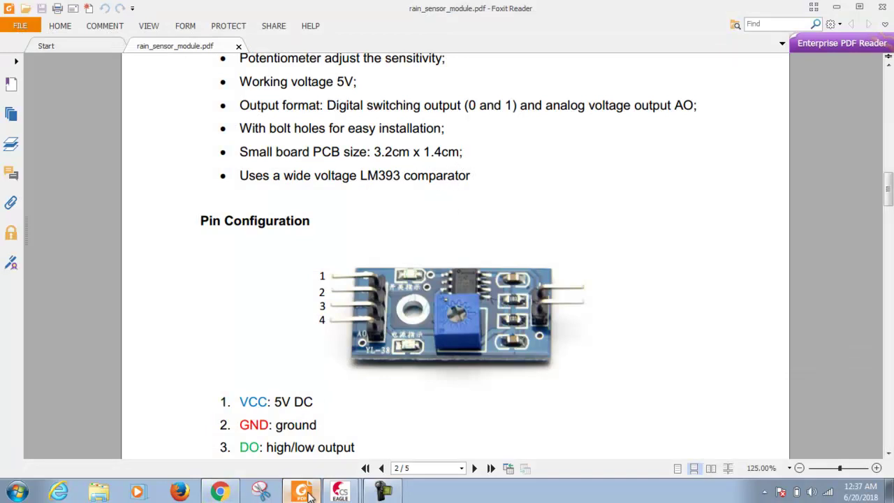
pyautogui.click(218, 492)
pyautogui.click(294, 215)
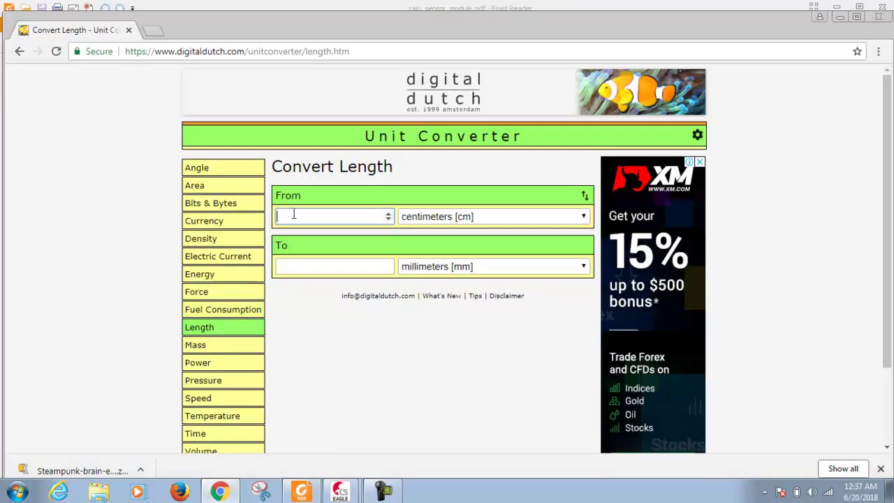
pyautogui.write('3.2')
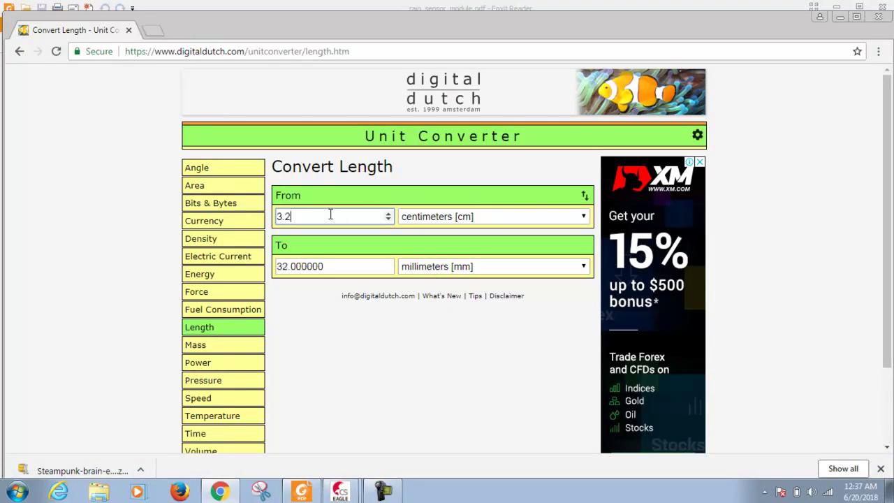
pyautogui.moveTo(291, 215); pyautogui.dragTo(267, 218)
pyautogui.write('1.4')
# - Back in EAGLE, draw the board outline's lower edge as a tPlace wire from the origin to (32 0)
pyautogui.click(340, 491)
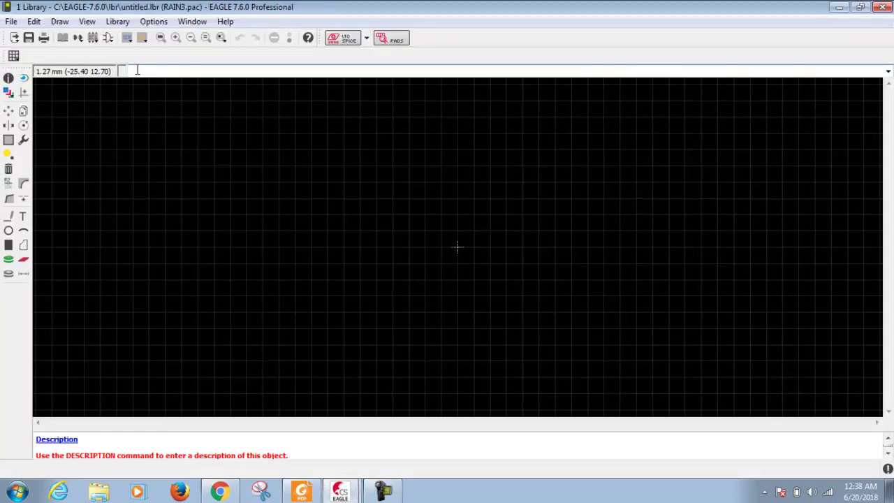
pyautogui.click(9, 221)
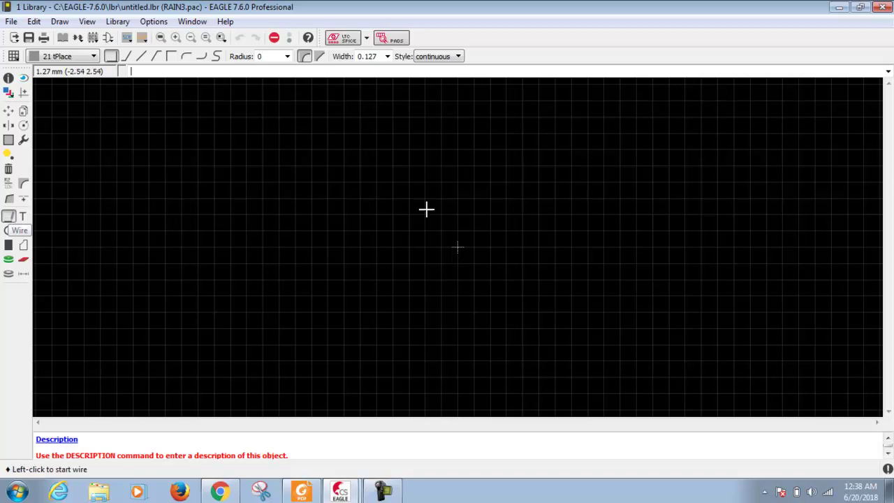
pyautogui.click(458, 246)
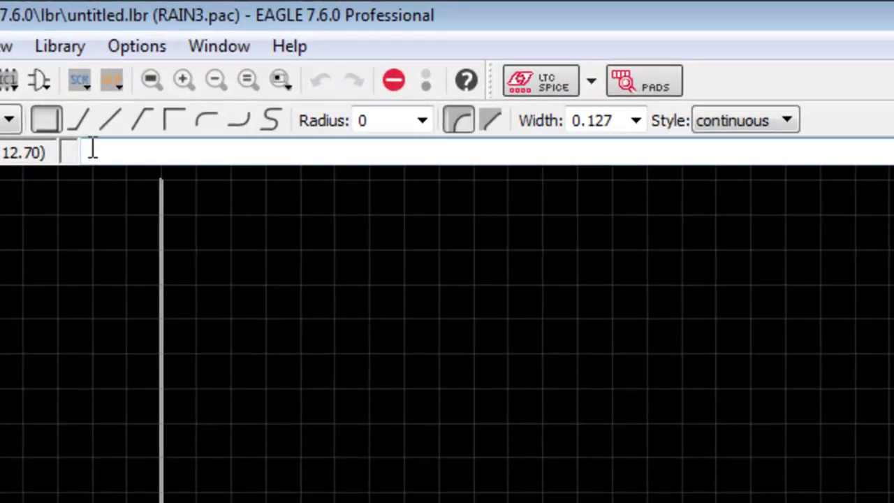
pyautogui.press('Escape')
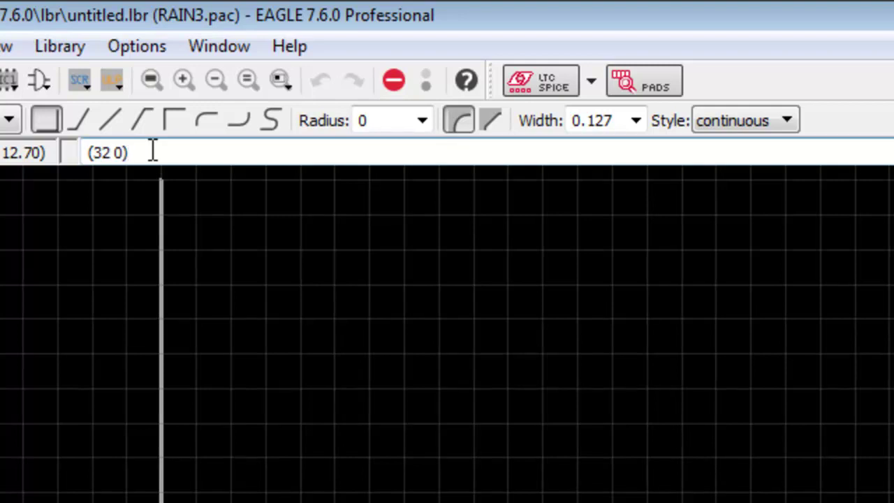
pyautogui.press('Return')
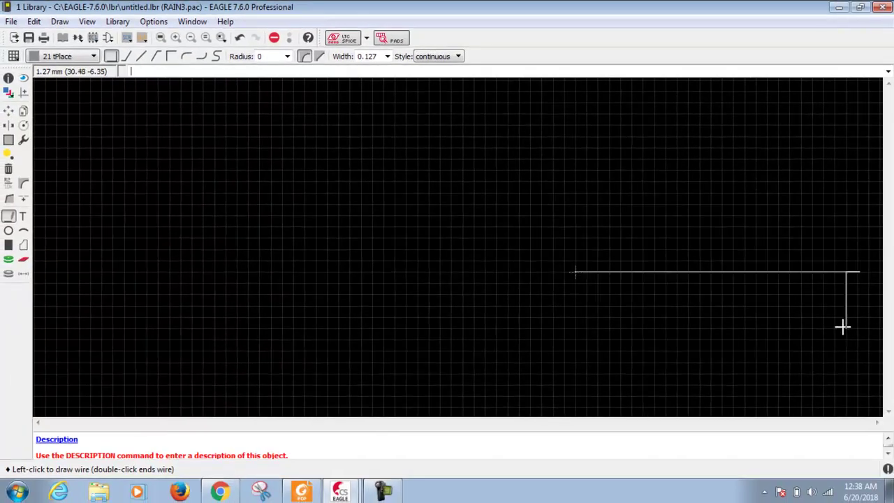
# - Continue the outline wire up to (32 14) and across to (0 14)
pyautogui.click(866, 260)
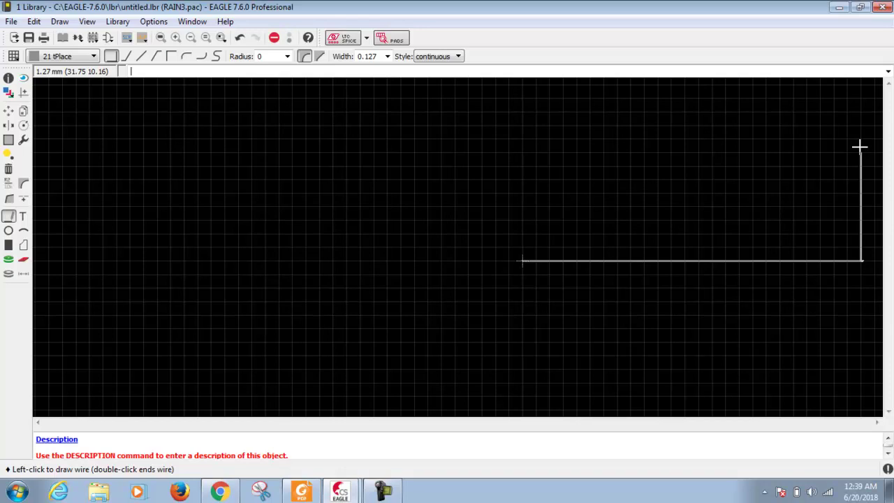
pyautogui.write('(32 14)')
pyautogui.press('Return')
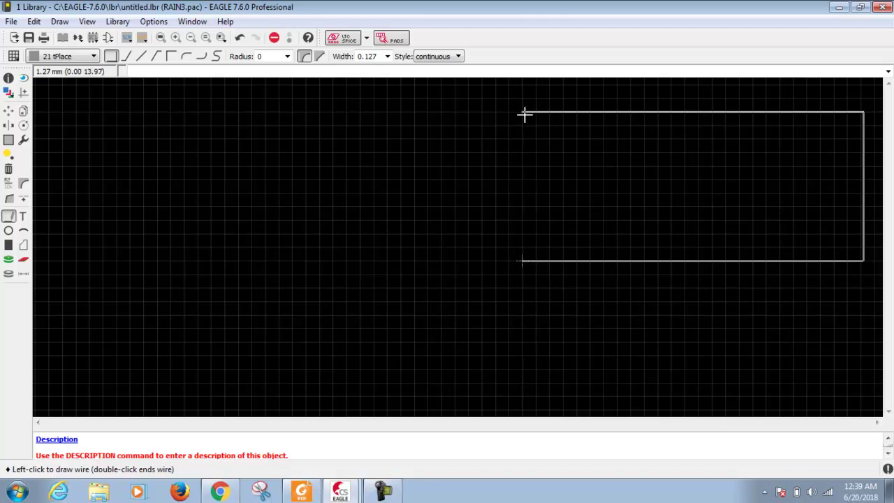
pyautogui.write('(0')
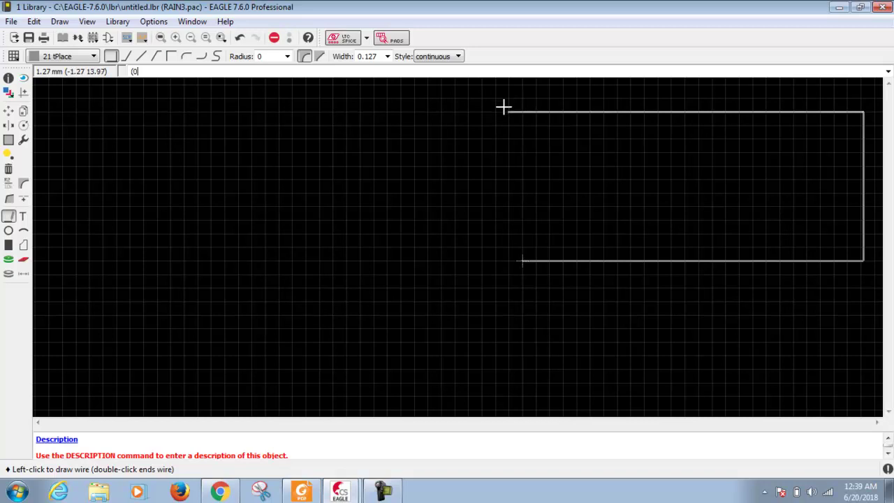
pyautogui.write(' 14)')
pyautogui.press('Return')
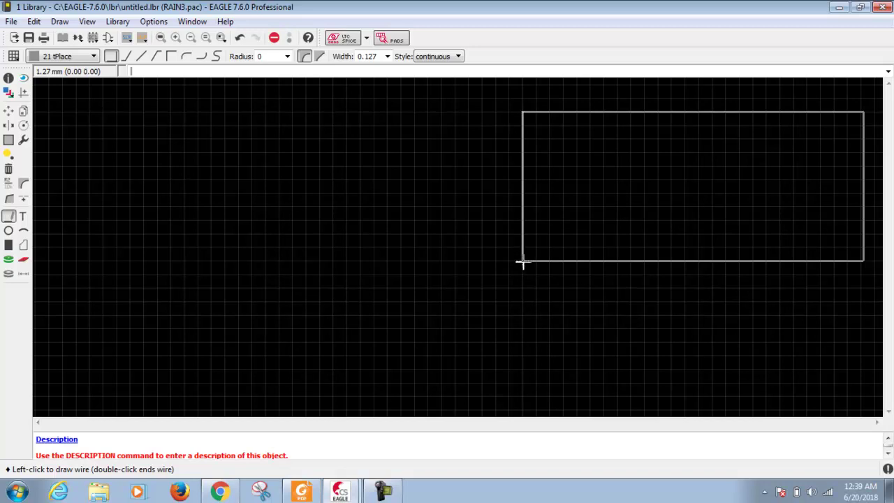
# - Close the rectangular board outline by running the wire back to (0 0)
pyautogui.write('(')
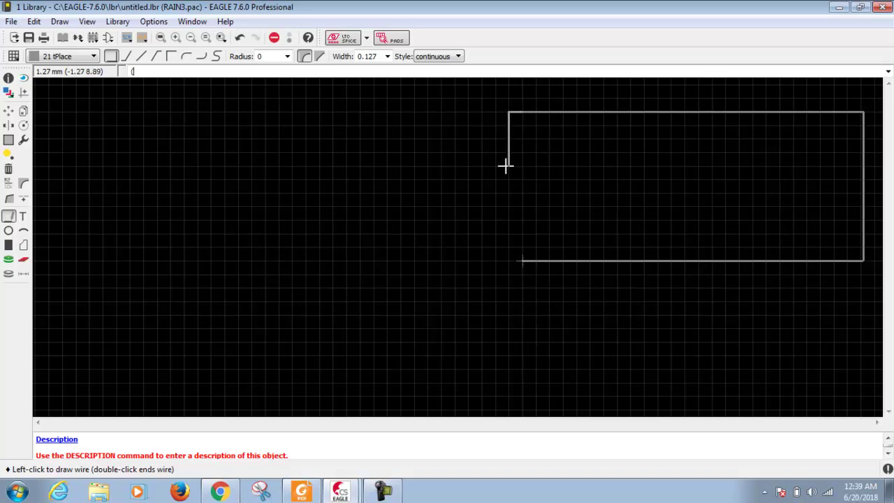
pyautogui.write('0 0)')
pyautogui.press('Return')
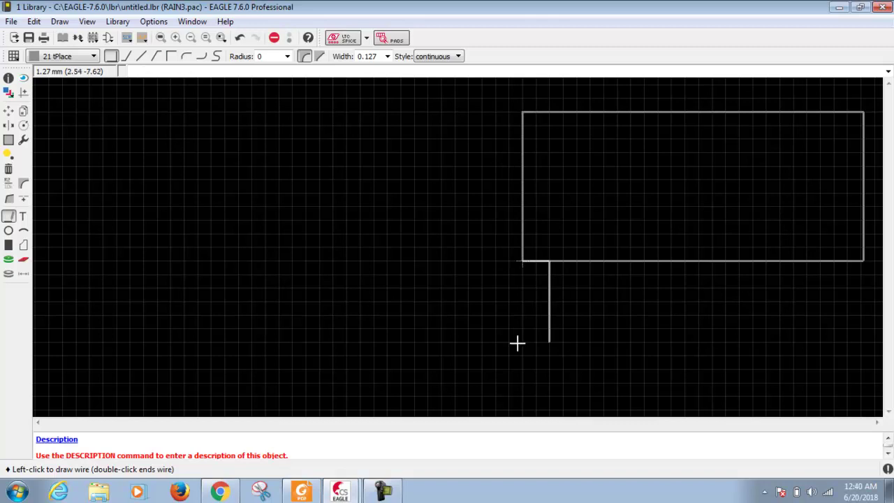
pyautogui.moveTo(643, 302); pyautogui.dragTo(393, 353, button='middle')
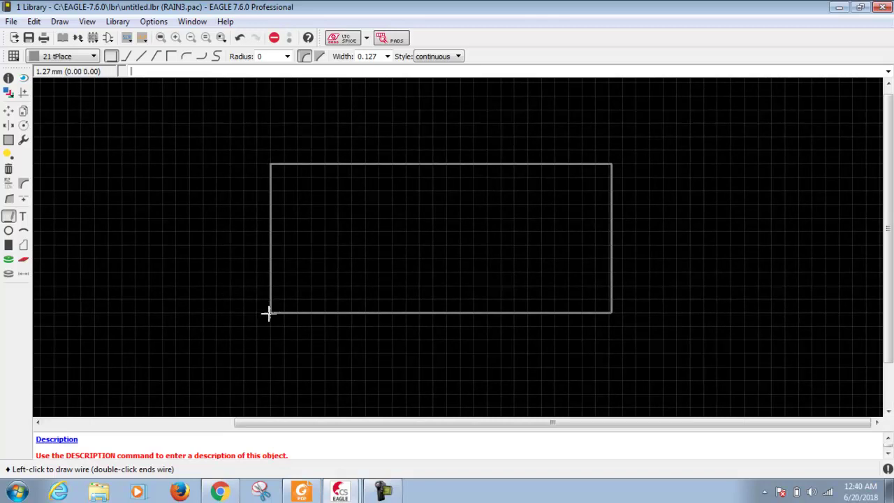
# - Place two square pads with 0.8 drill near the outline's left edge, at (2 3) and (2 5)
pyautogui.click(8, 259)
pyautogui.rightClick(9, 260)
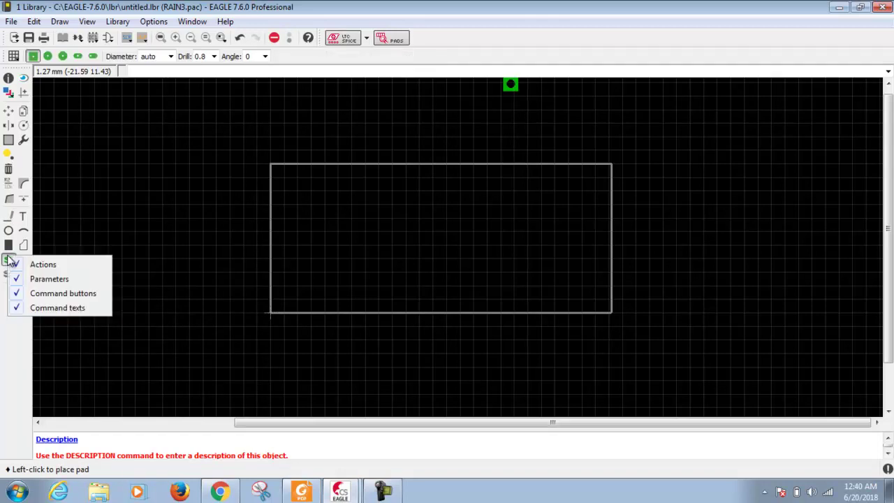
pyautogui.click(6, 264)
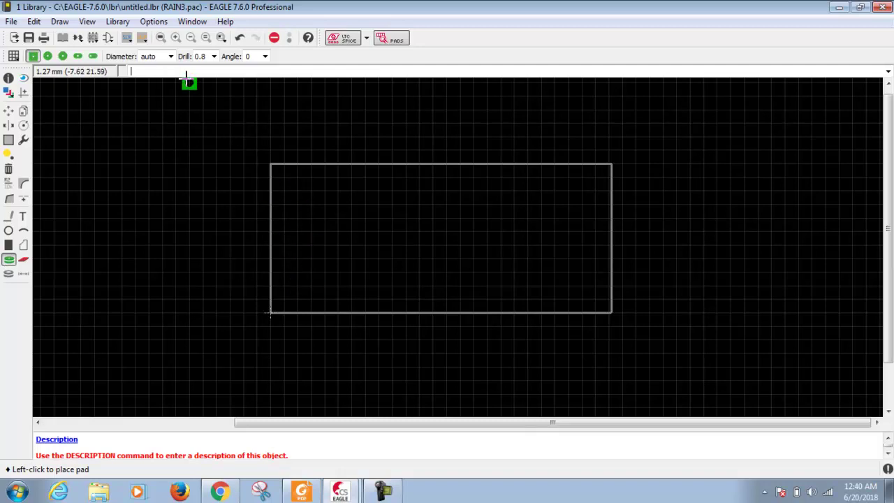
pyautogui.write('(')
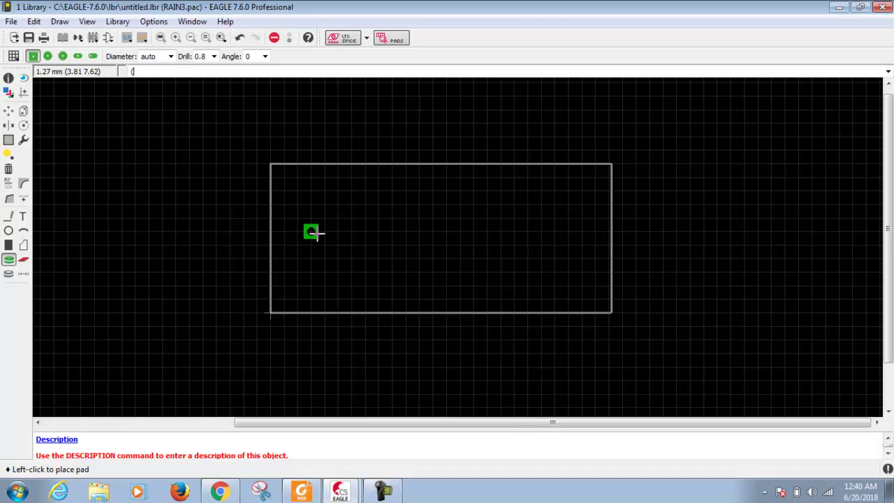
pyautogui.write('2 3)')
pyautogui.press('Return')
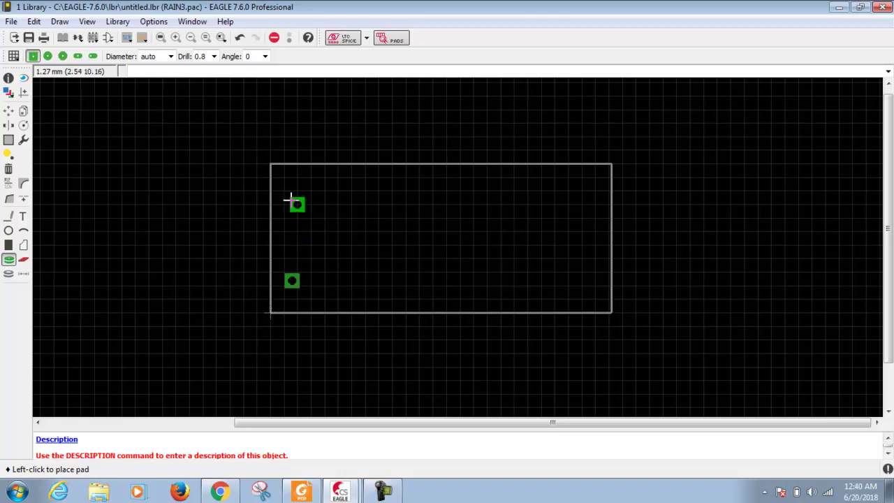
pyautogui.write('(2 5)')
pyautogui.press('Return')
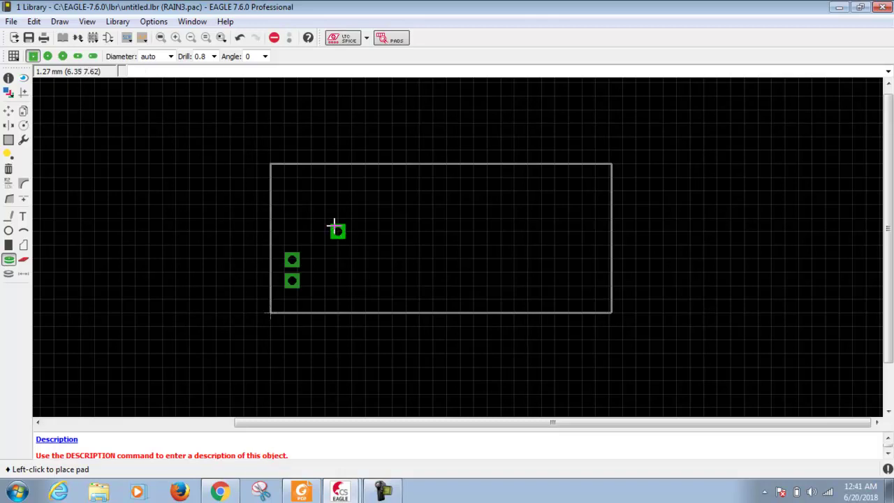
# - Add two more square pads above them in the same column, at (2 7) and (2 9)
pyautogui.write('(2 7)')
pyautogui.press('Return')
pyautogui.press('BackSpace')
pyautogui.write('(2 9)')
pyautogui.press('Return')
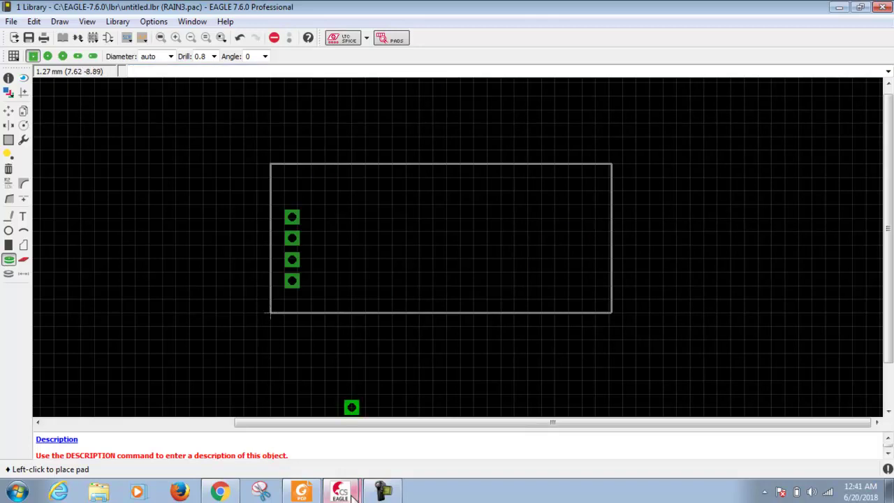
# - Check the pin configuration in the Foxit Reader datasheet, and back in EAGLE place two square pads at (30 6) and (30 8)
pyautogui.click(302, 491)
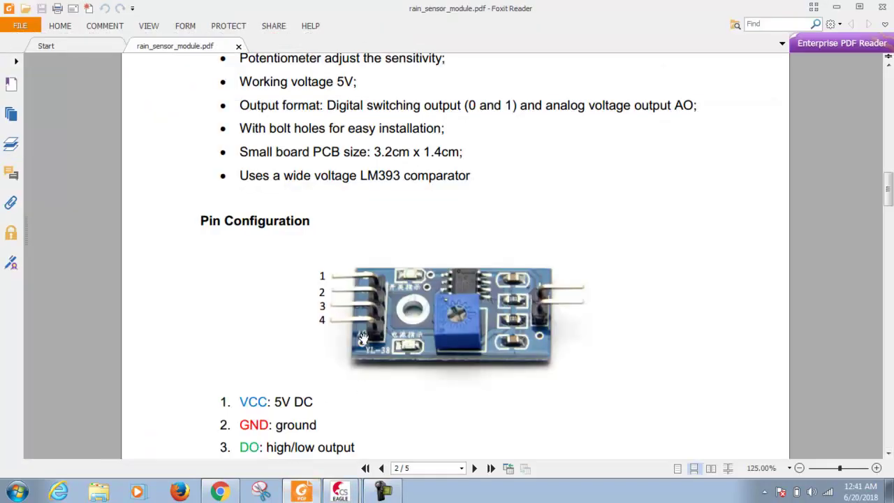
pyautogui.scroll(-3, 381, 328)
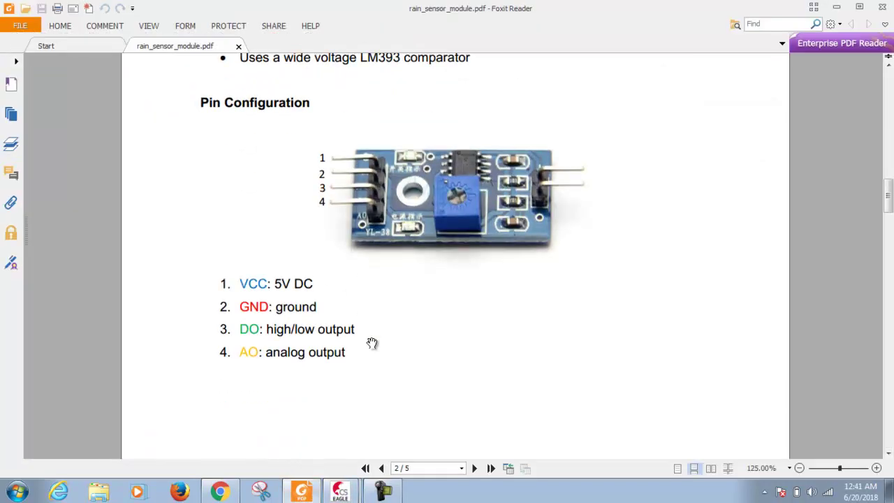
pyautogui.scroll(4, 377, 339)
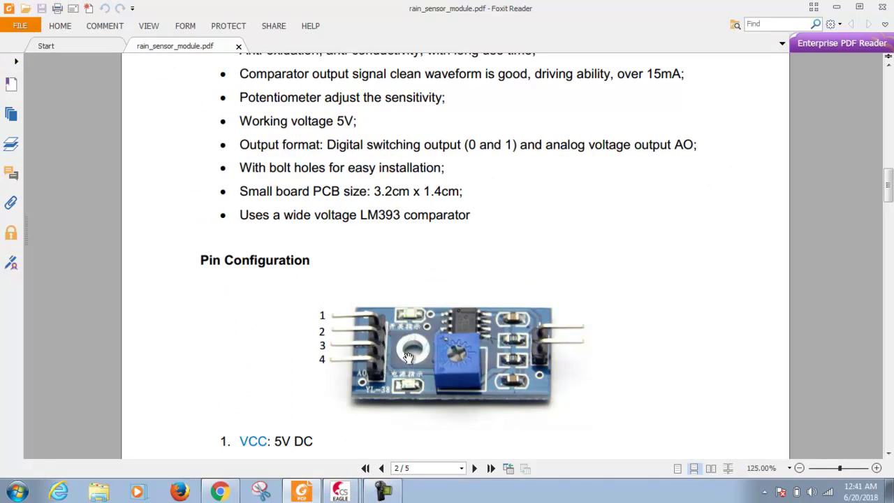
pyautogui.click(340, 492)
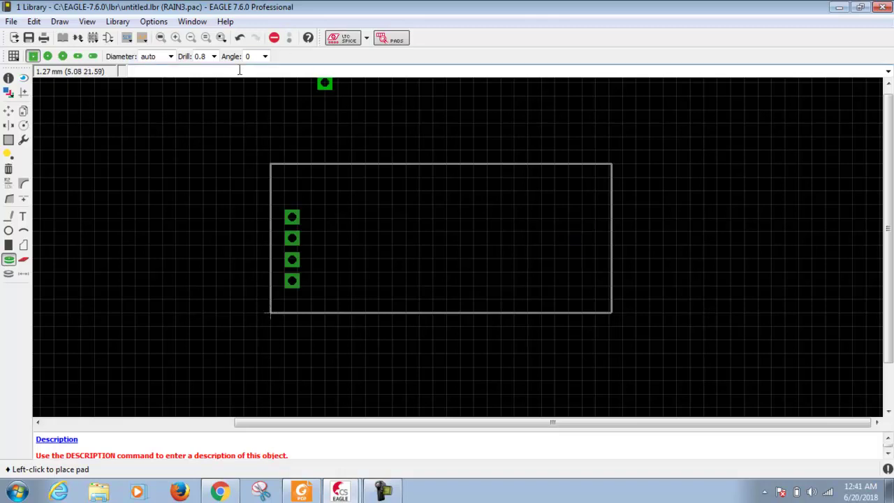
pyautogui.write('(30')
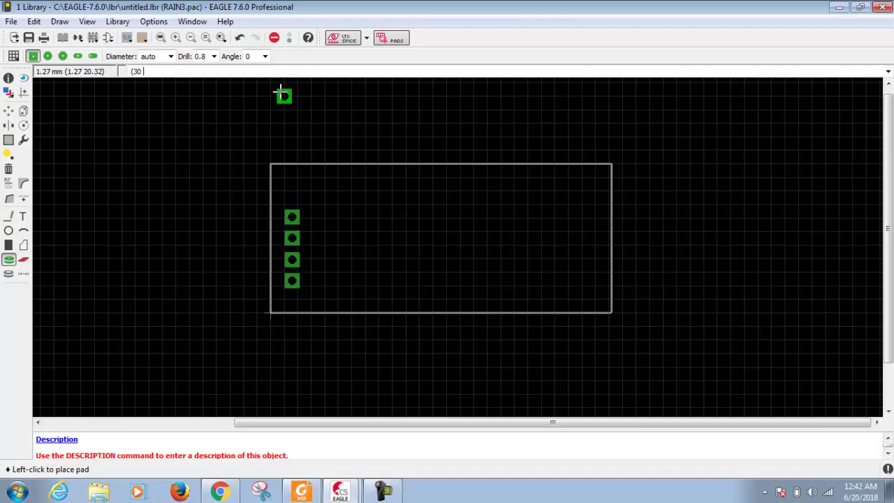
pyautogui.write('6)')
pyautogui.press('Return')
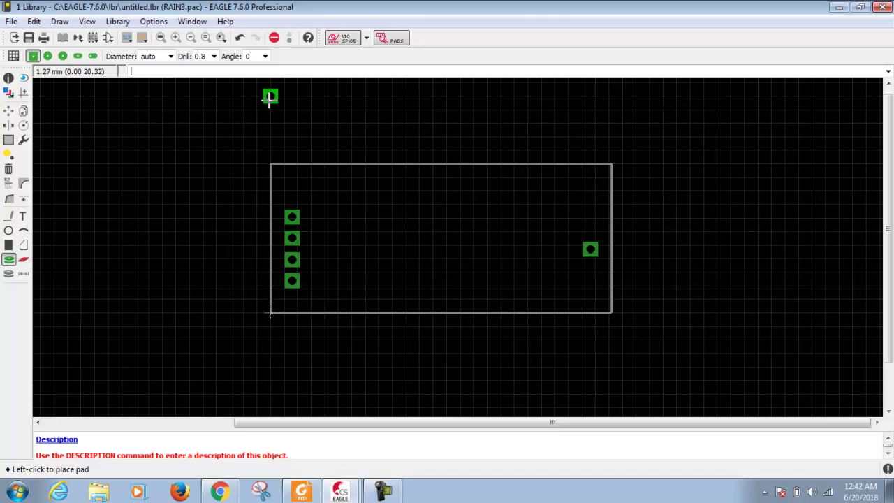
pyautogui.write('(30 8')
pyautogui.press('Return')
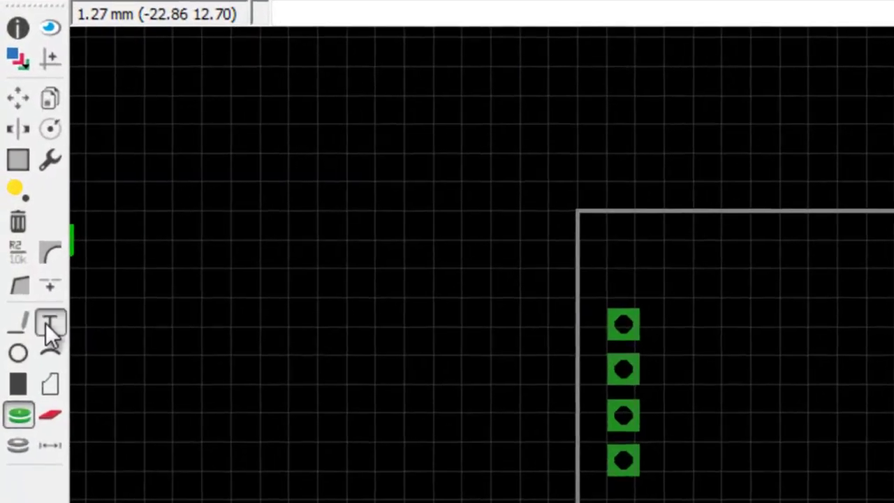
# - Place the tPlace text "Rain Sensor Module" inside the outline's lower half, at about (12.7 2.54)
pyautogui.click(23, 216)
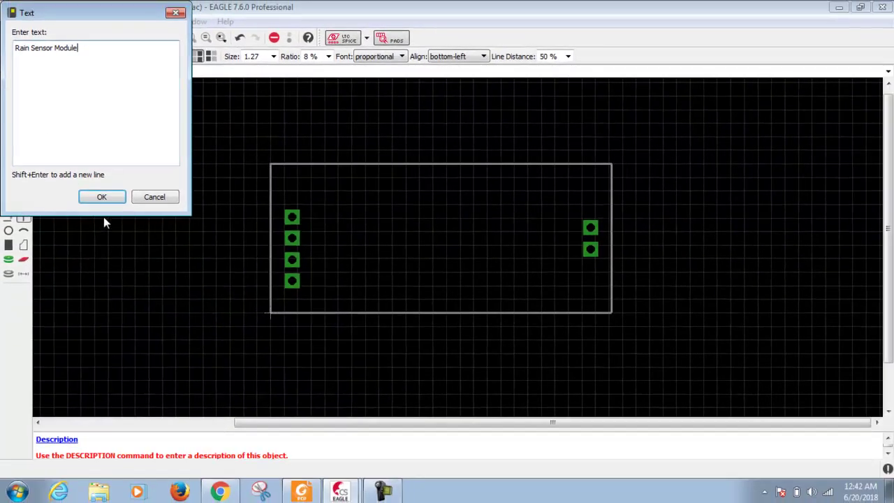
pyautogui.click(217, 288)
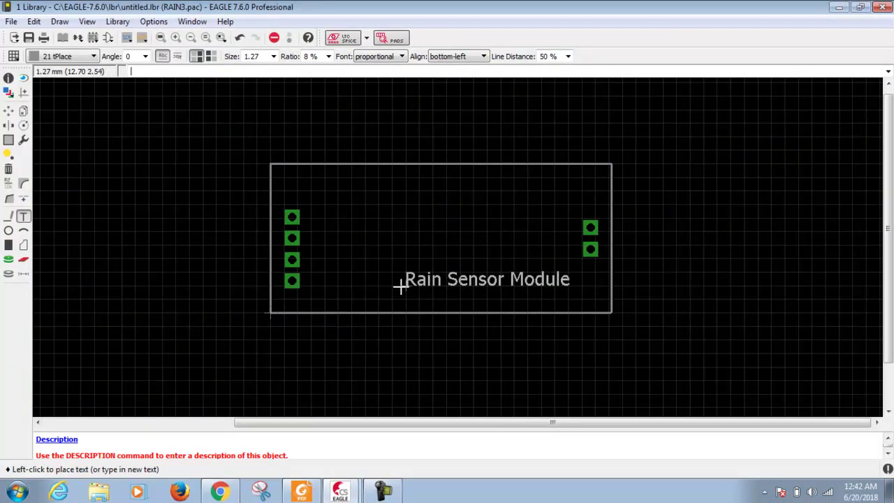
pyautogui.click(398, 285)
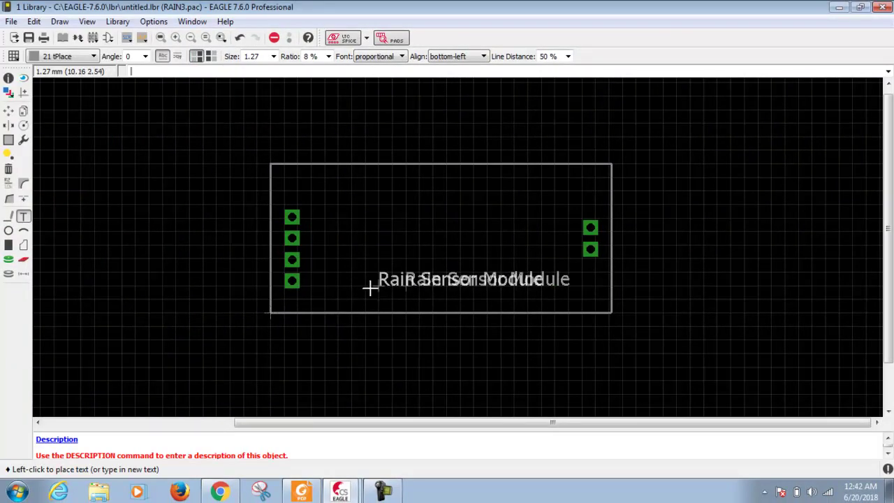
pyautogui.click(310, 377)
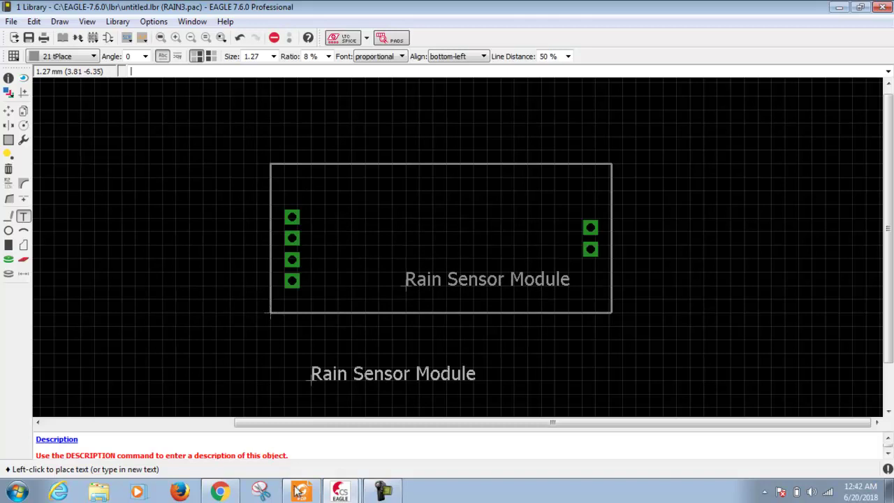
# - Check the mounting hole in the Foxit Reader datasheet, try to draw a circle centred at (5 7) in EAGLE, and undo
pyautogui.click(304, 491)
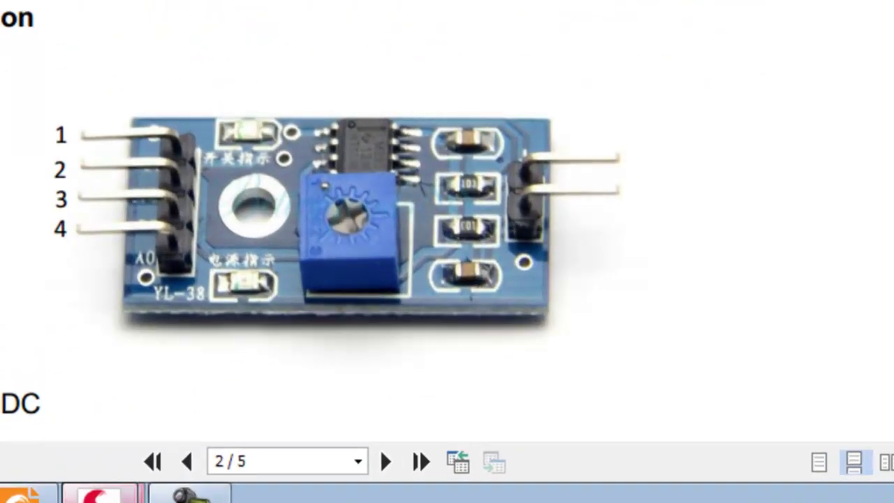
pyautogui.click(331, 492)
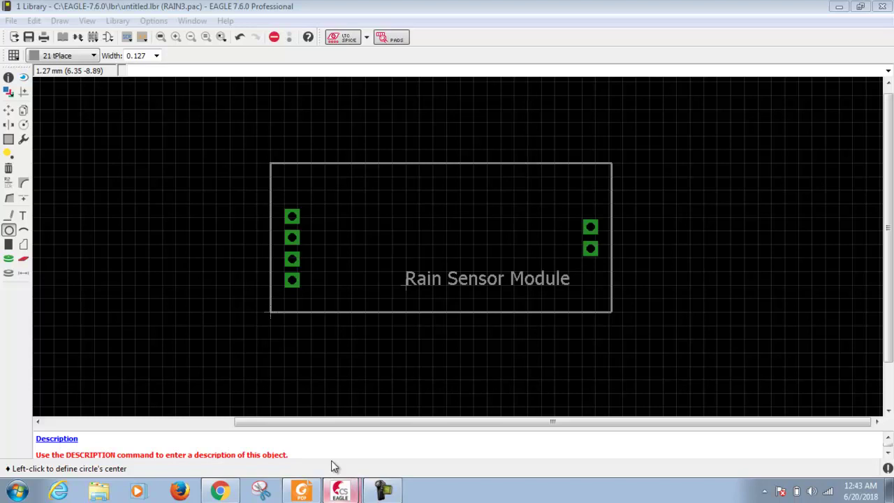
pyautogui.click(301, 491)
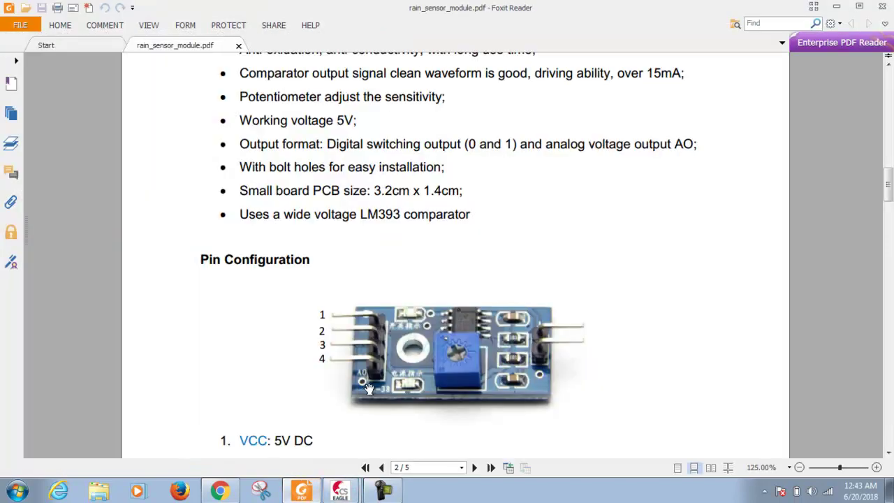
pyautogui.click(340, 491)
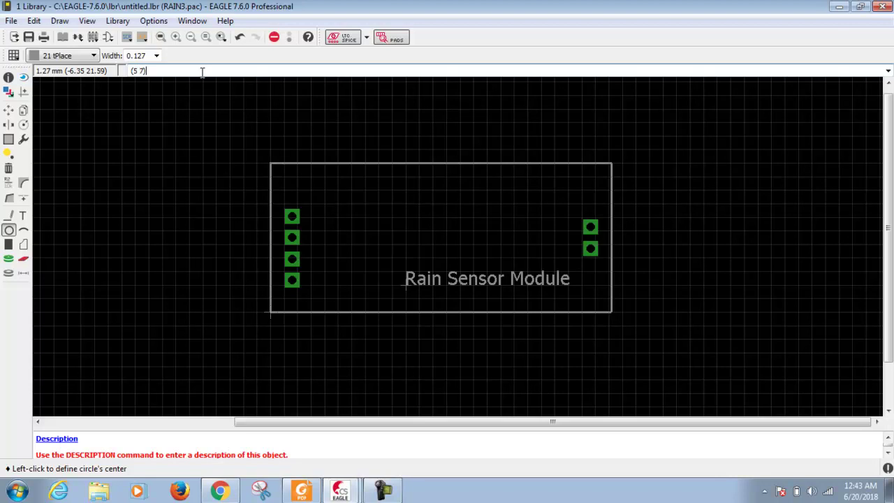
pyautogui.press('Return')
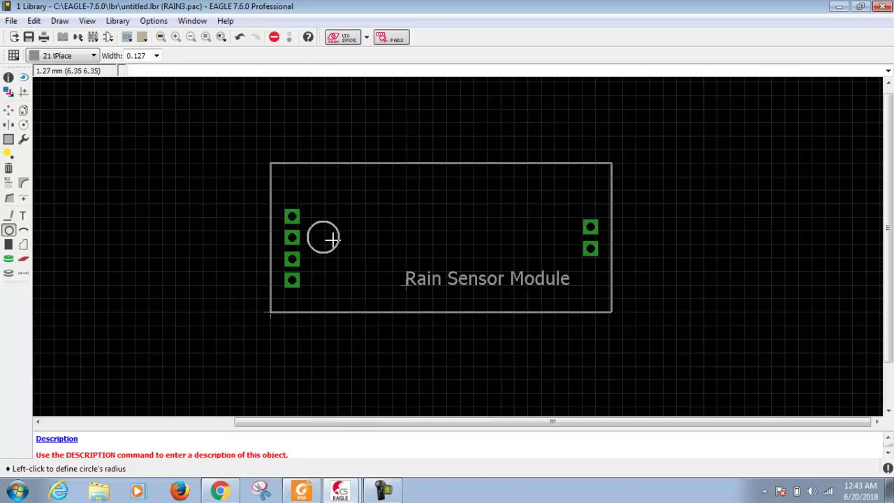
pyautogui.hotkey('ctrl', 'z')
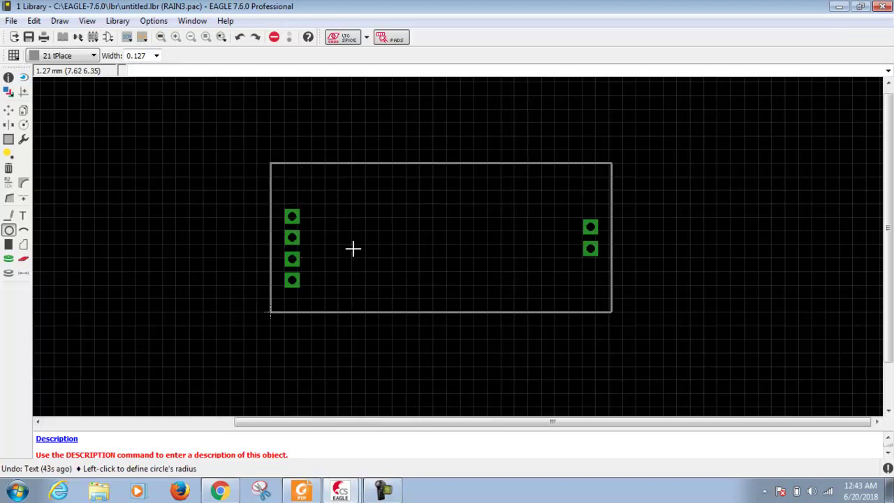
# - Draw a small tPlace circle centred at (7 7) beside the four-pad column for the mounting hole
pyautogui.click(8, 230)
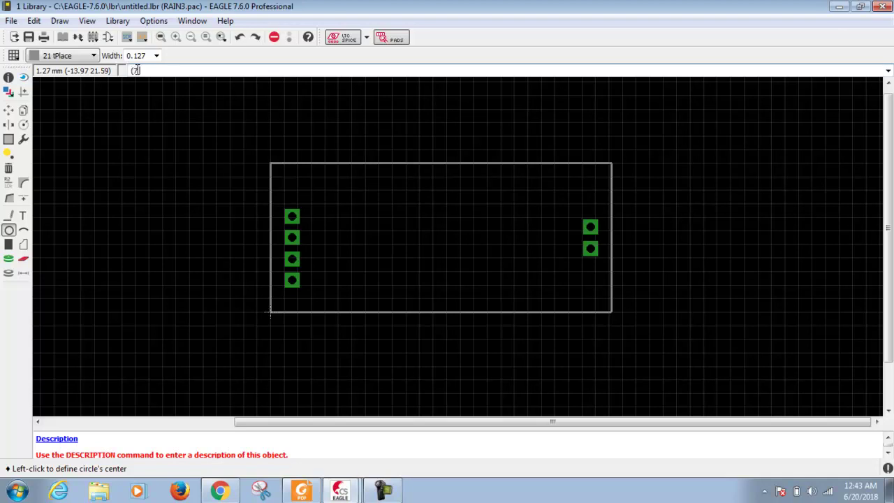
pyautogui.press('Return')
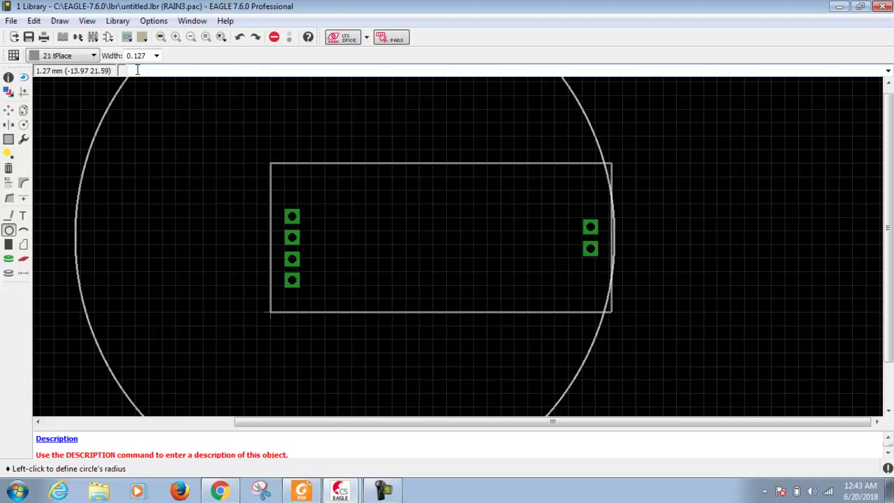
pyautogui.click(358, 249)
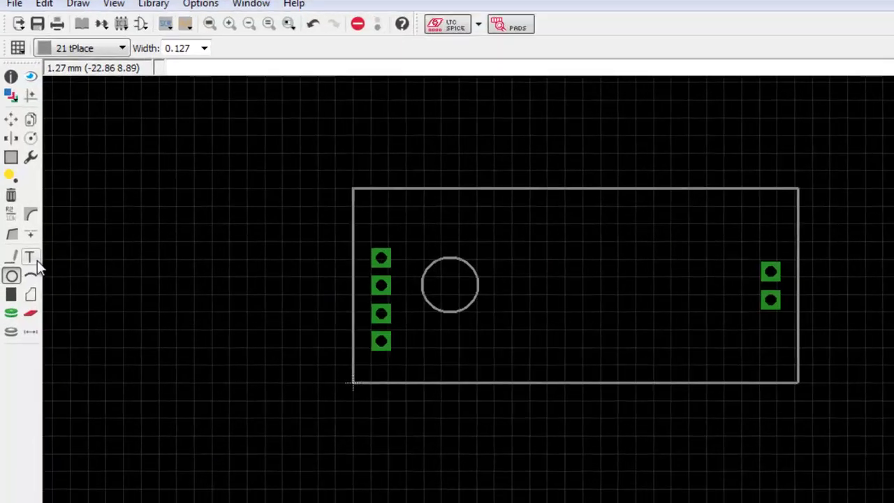
# - Place the tPlace text "Rain Sensor Module" inside the outline near its lower-right corner
pyautogui.click(23, 215)
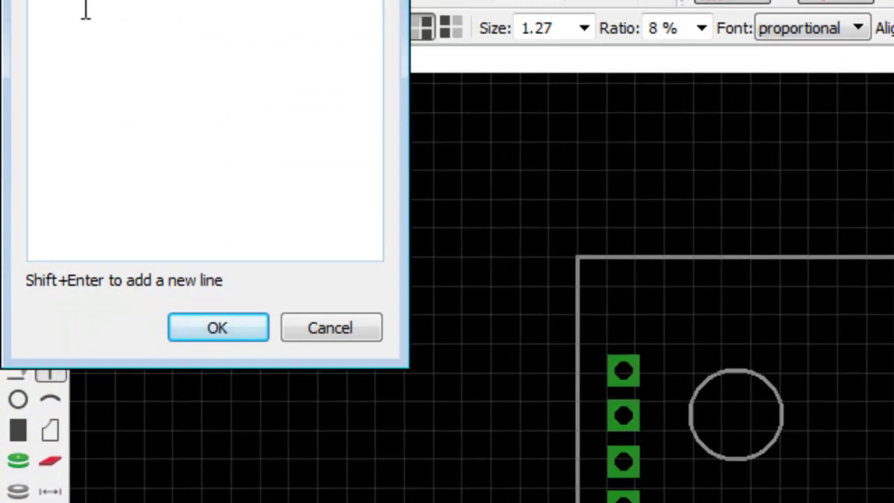
pyautogui.write('Rain Sons')
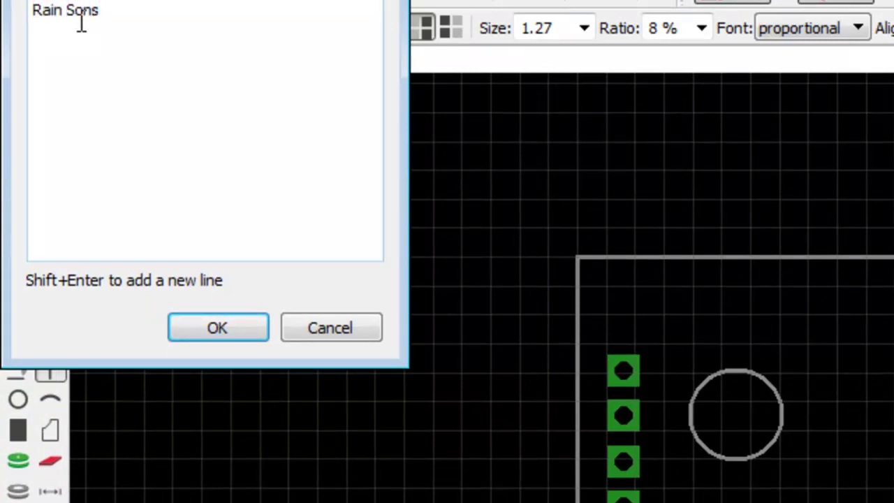
pyautogui.press('BackSpace')
pyautogui.press('BackSpace')
pyautogui.press('BackSpace')
pyautogui.write('onsor Module')
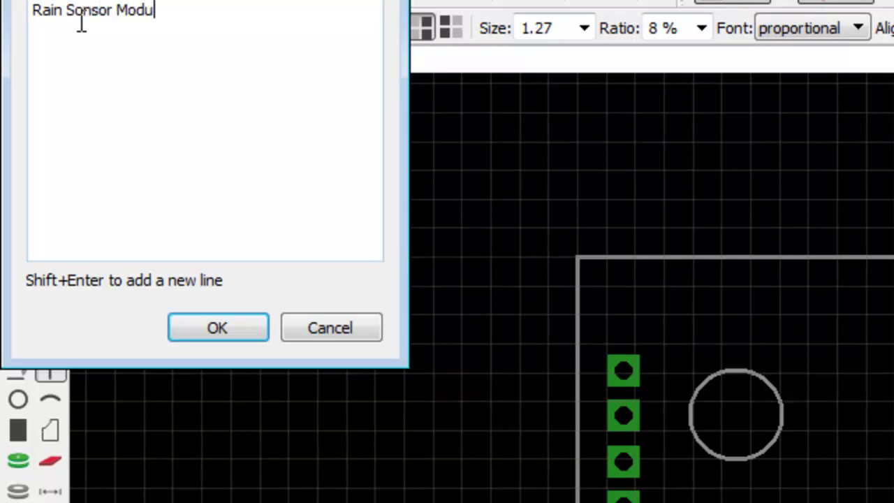
pyautogui.click(81, 24)
pyautogui.press('BackSpace')
pyautogui.write('e')
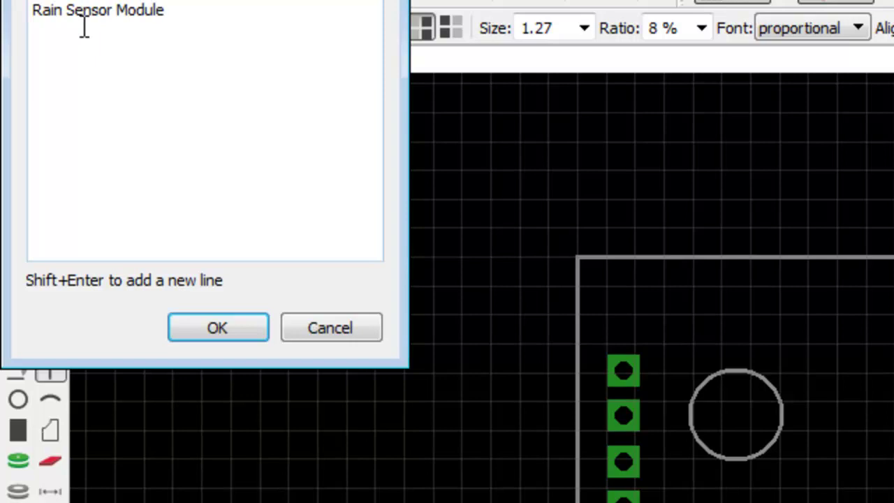
pyautogui.click(212, 333)
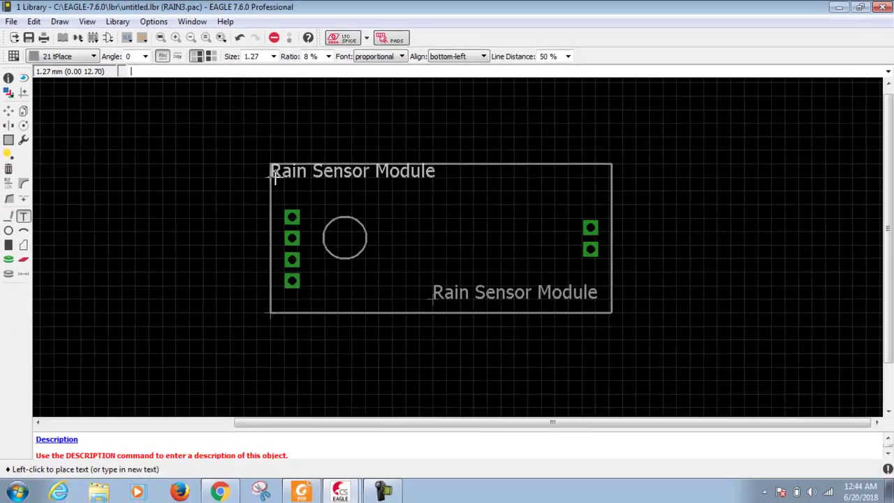
# - Save the library under the file name Rain3 in the ltspice folder inside EAGLE's lbr folder
pyautogui.scroll(-2, 274, 178)
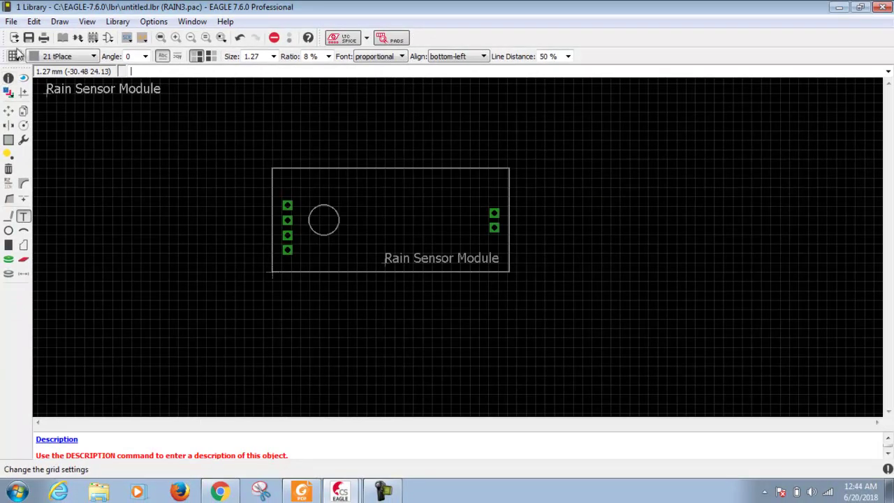
pyautogui.click(11, 21)
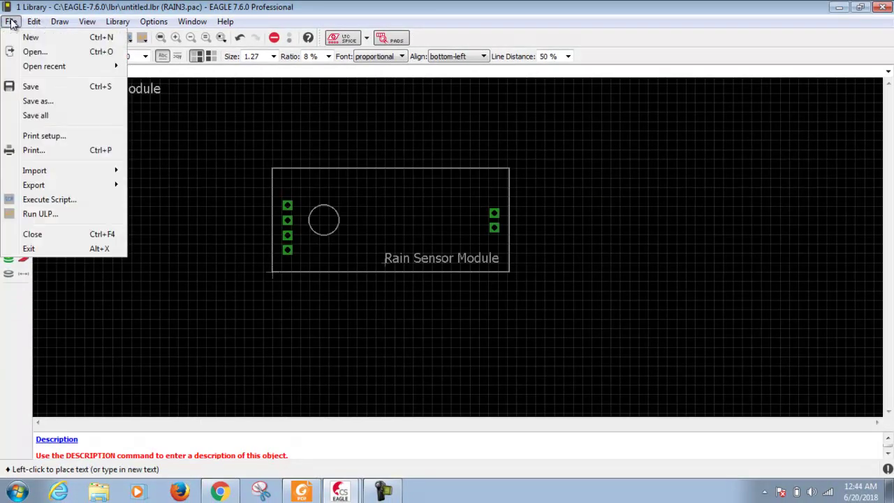
pyautogui.click(37, 101)
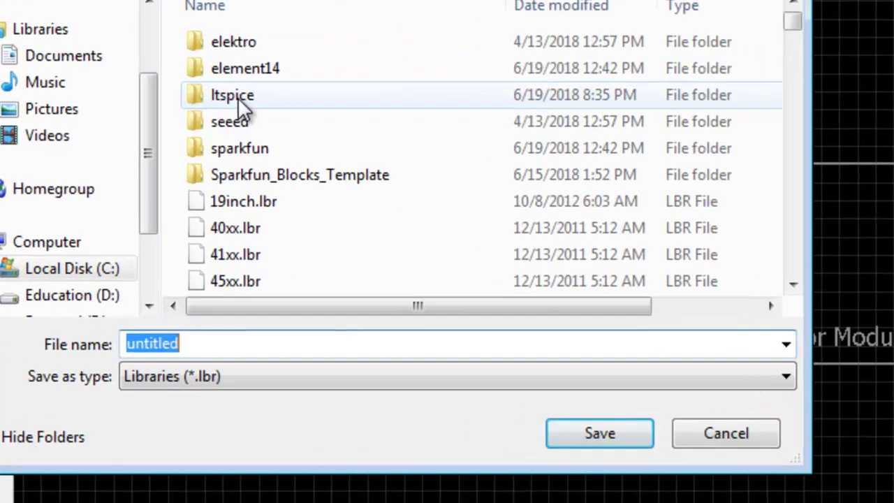
pyautogui.doubleClick(148, 134)
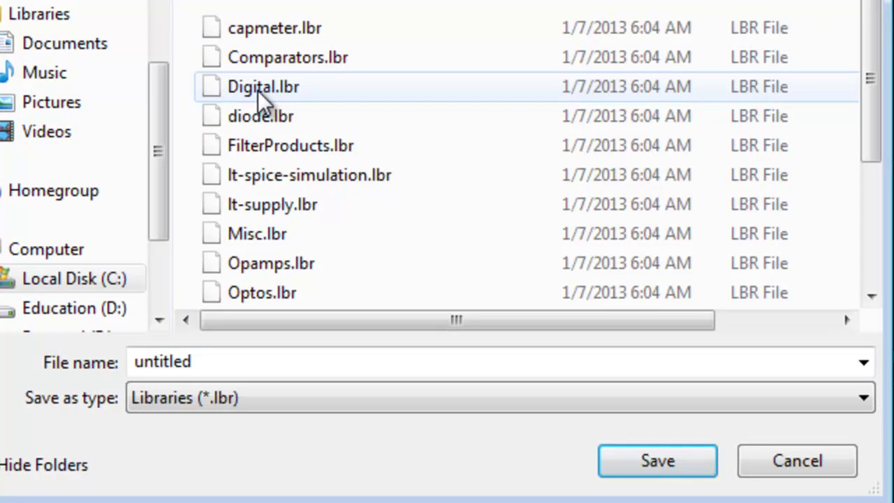
pyautogui.doubleClick(223, 364)
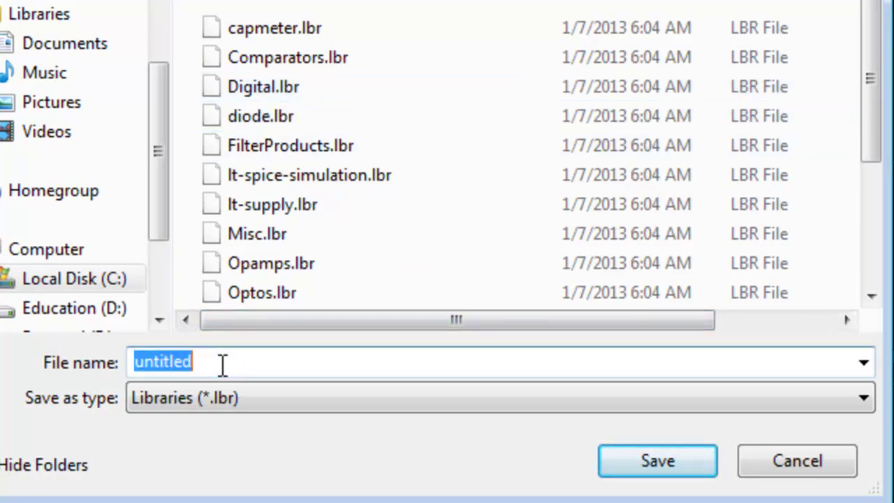
pyautogui.write('Rain')
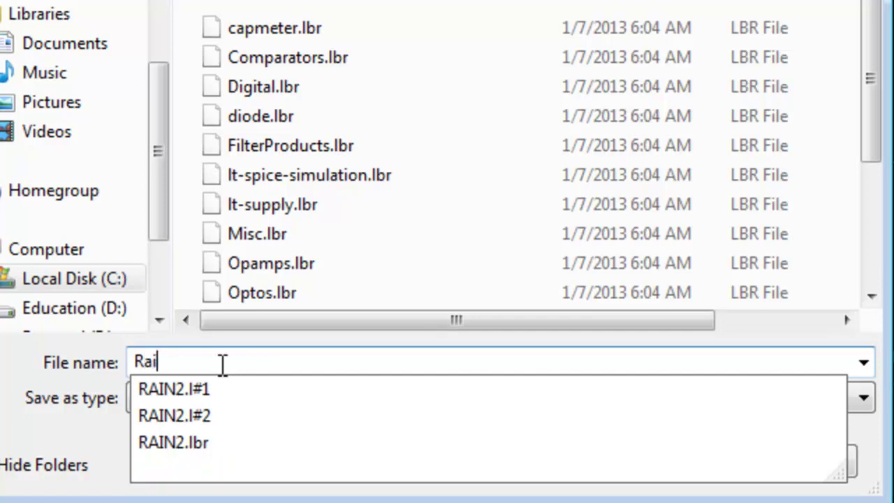
pyautogui.write('3')
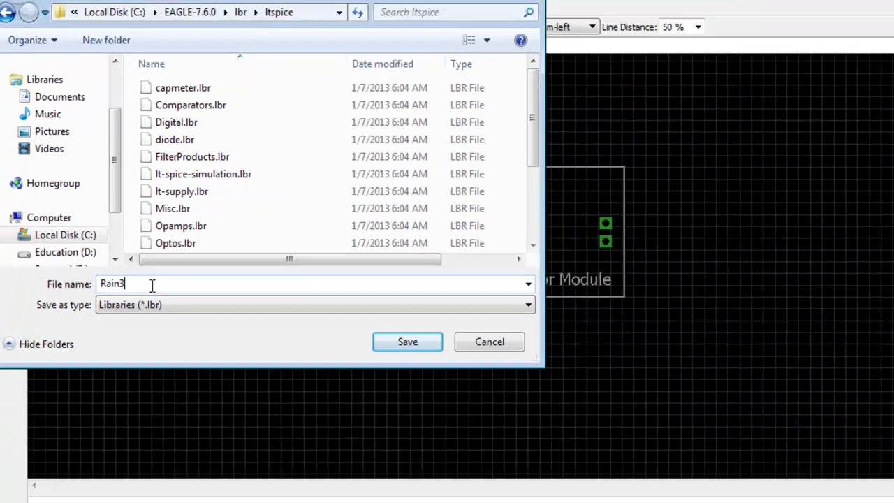
pyautogui.press('Return')
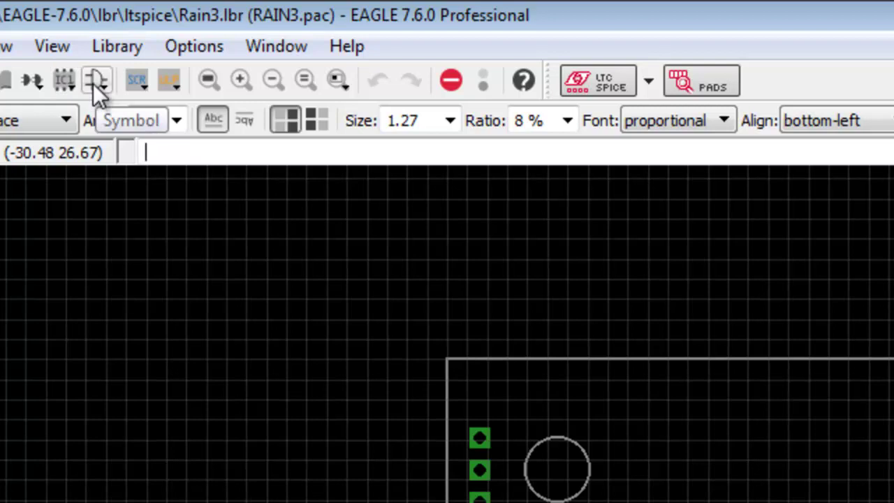
# - Create a new schematic symbol named RAIN3 in the library
pyautogui.click(96, 82)
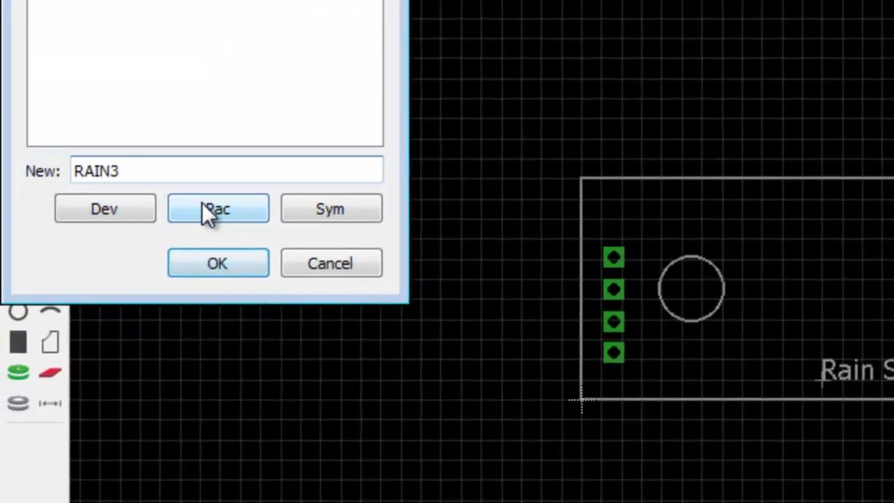
pyautogui.click(339, 209)
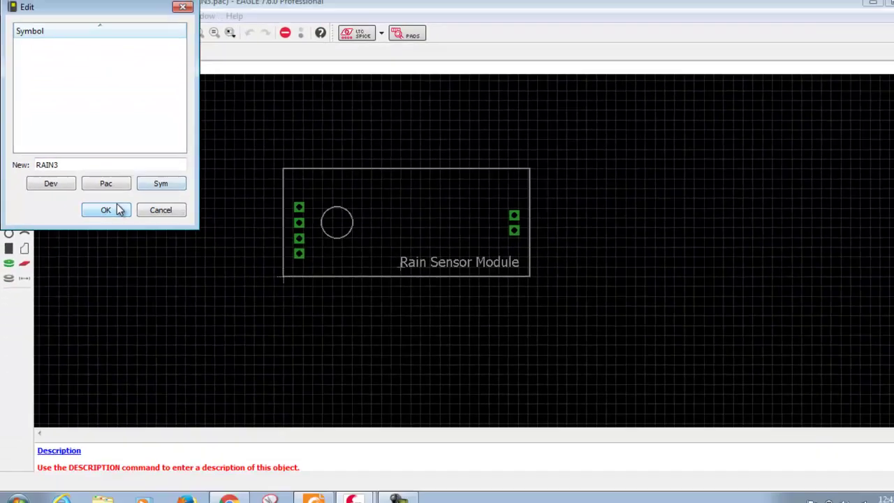
pyautogui.click(217, 263)
pyautogui.click(91, 230)
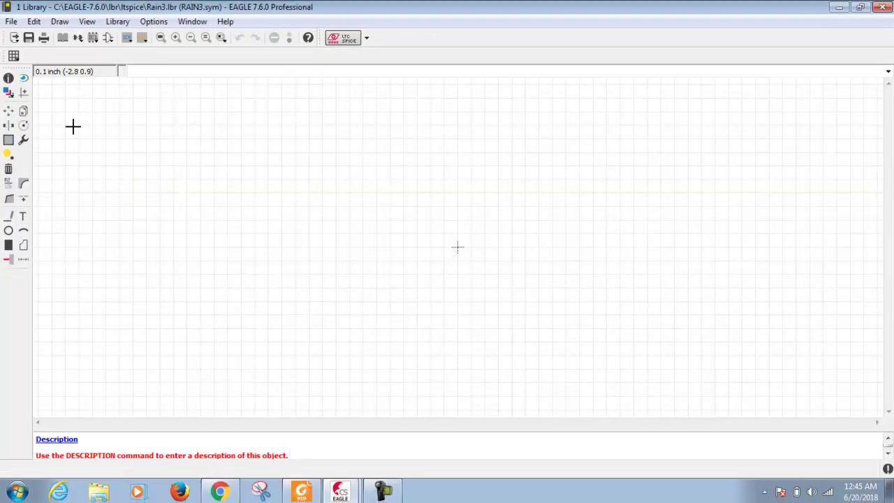
# - Place four io pins in a vertical column left of the origin, two grid squares apart, with their lines pointing right
pyautogui.click(8, 260)
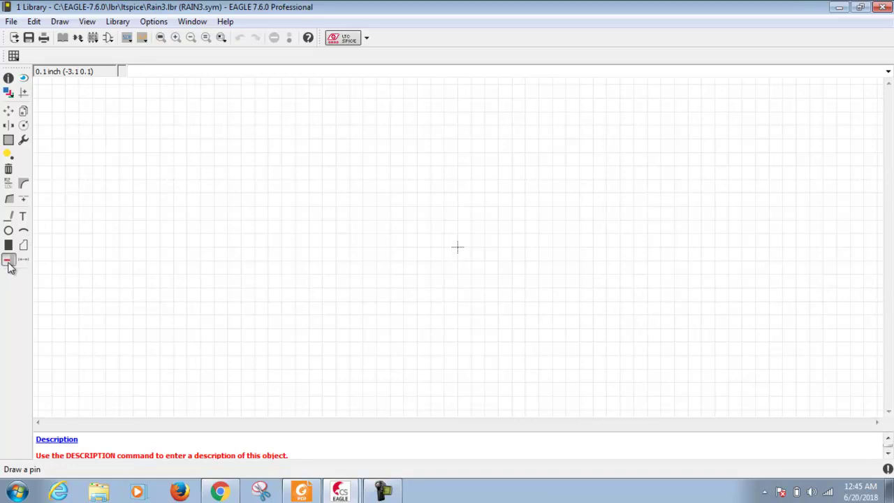
pyautogui.scroll(2, 283, 202)
pyautogui.click(230, 181)
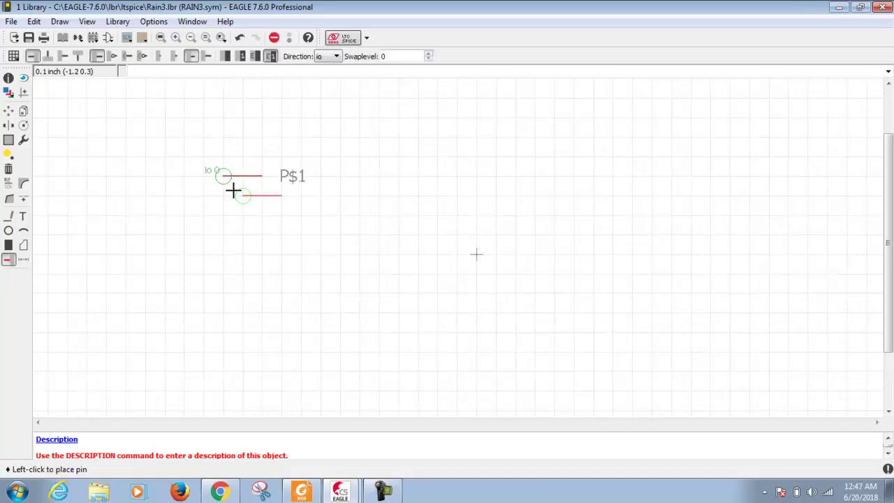
pyautogui.click(229, 215)
pyautogui.click(230, 254)
pyautogui.click(229, 292)
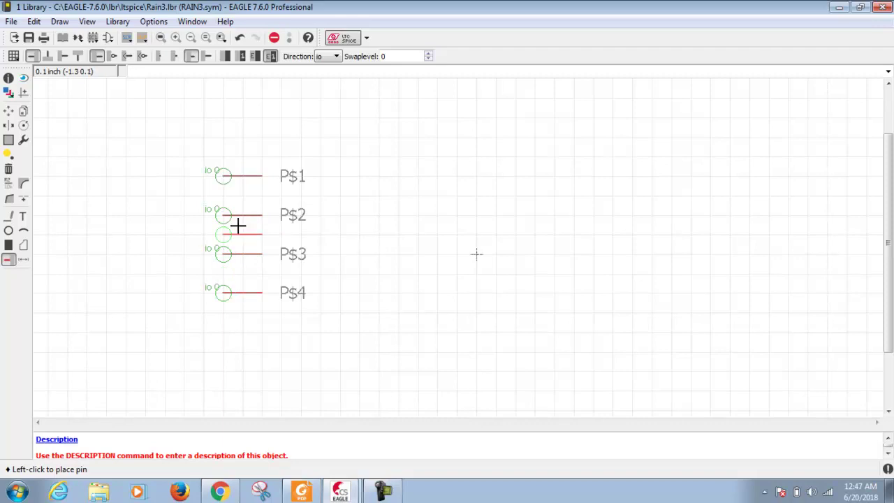
# - Place two pins flipped to face the four-pin column, just right of the origin and two grid squares apart
pyautogui.rightClick(493, 215)
pyautogui.rightClick(493, 217)
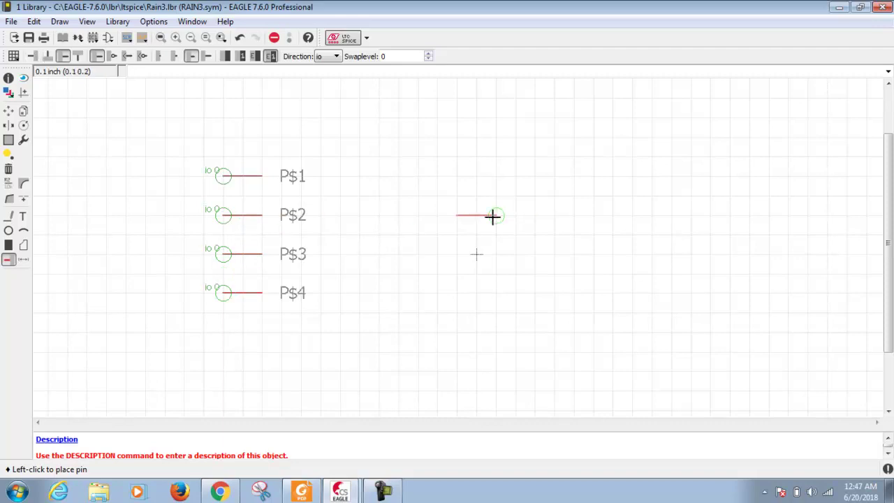
pyautogui.click(575, 215)
pyautogui.click(579, 250)
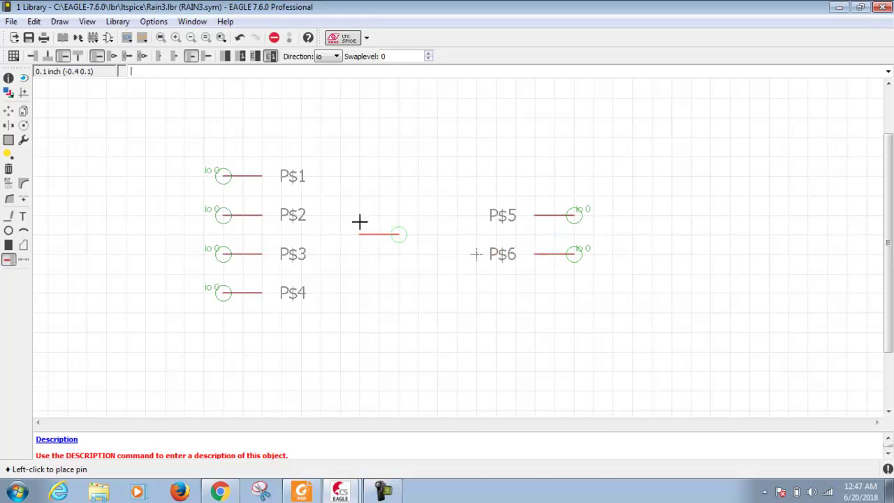
pyautogui.click(8, 219)
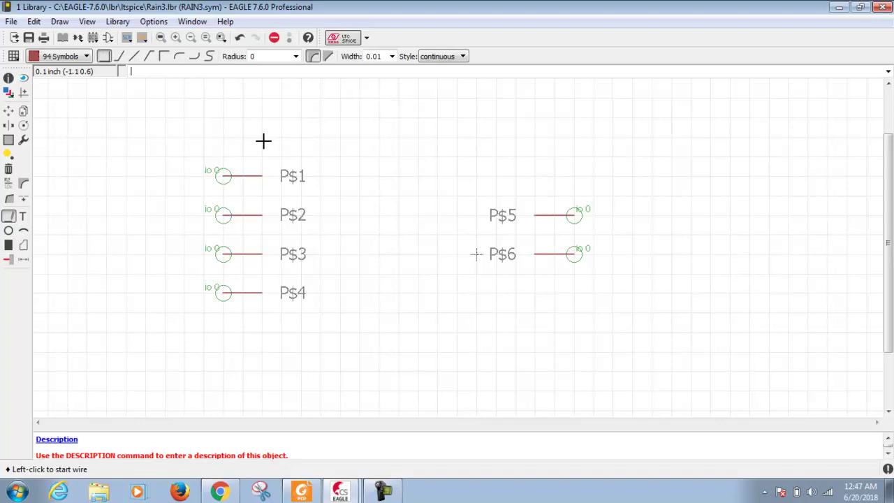
pyautogui.scroll(-2, 262, 139)
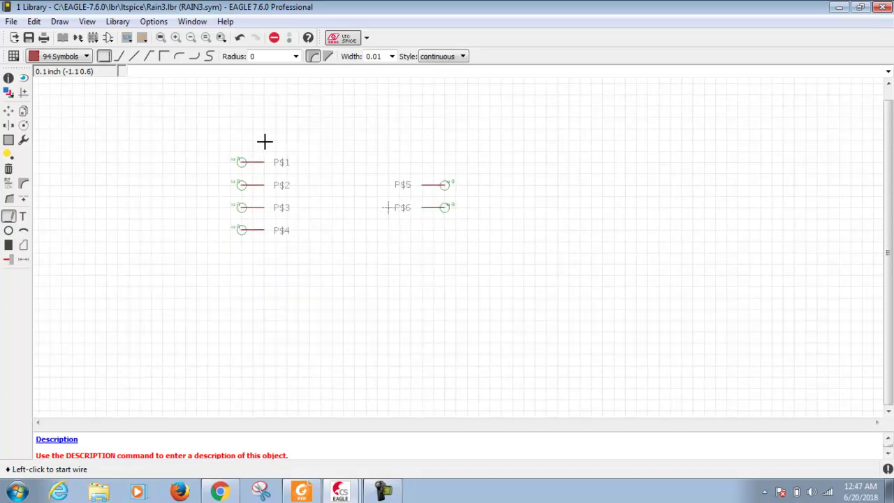
pyautogui.click(264, 143)
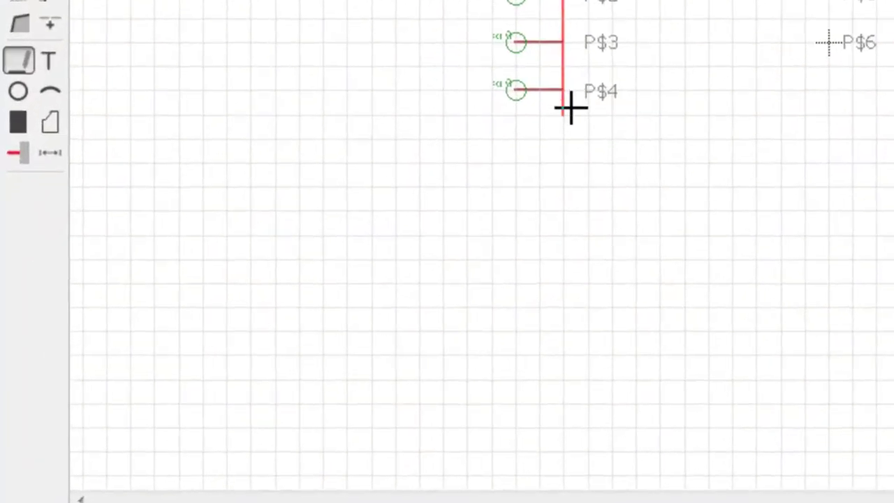
pyautogui.click(567, 134)
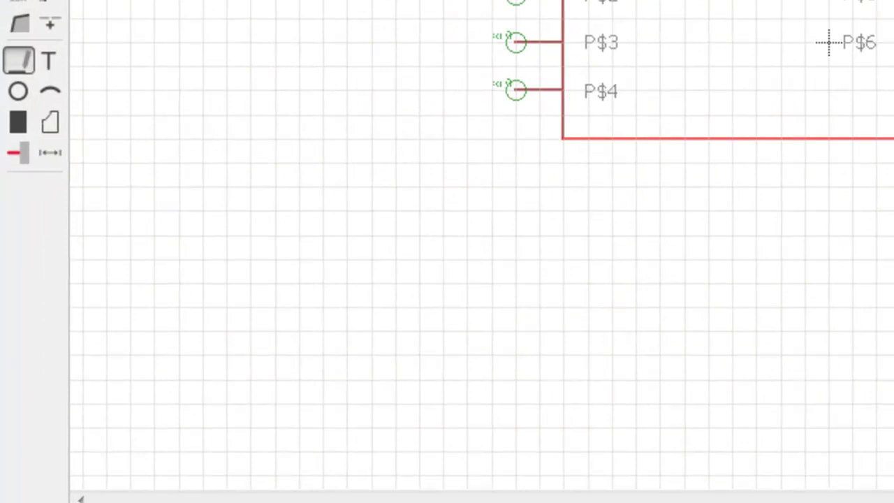
pyautogui.press('Escape')
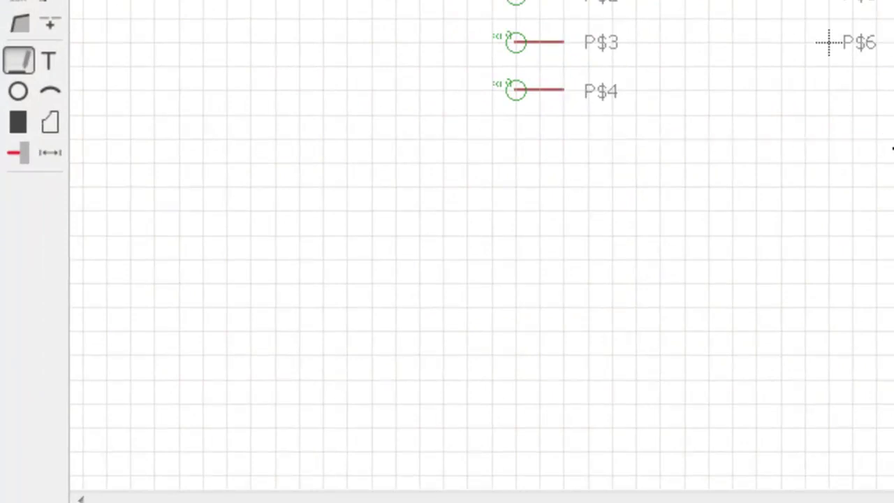
# - Place two replacement pins farther right of the origin, facing the four-pin column and level with its second and third pins
pyautogui.click(17, 153)
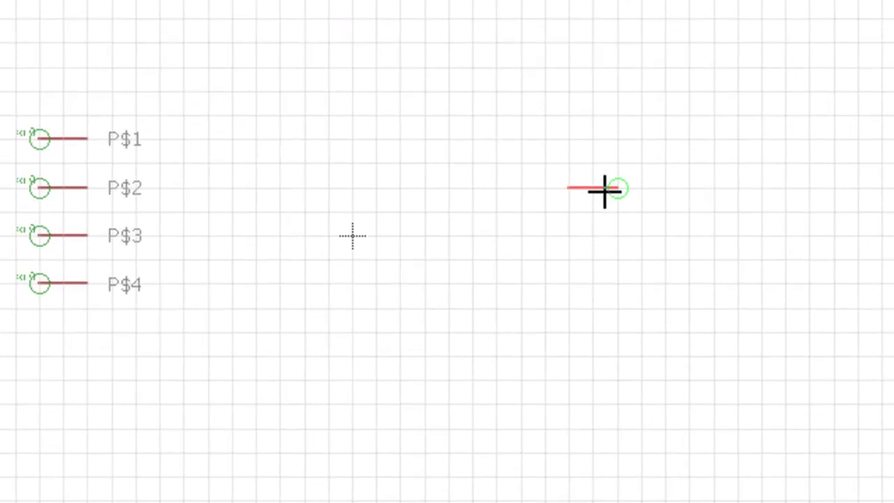
pyautogui.click(604, 189)
pyautogui.click(605, 235)
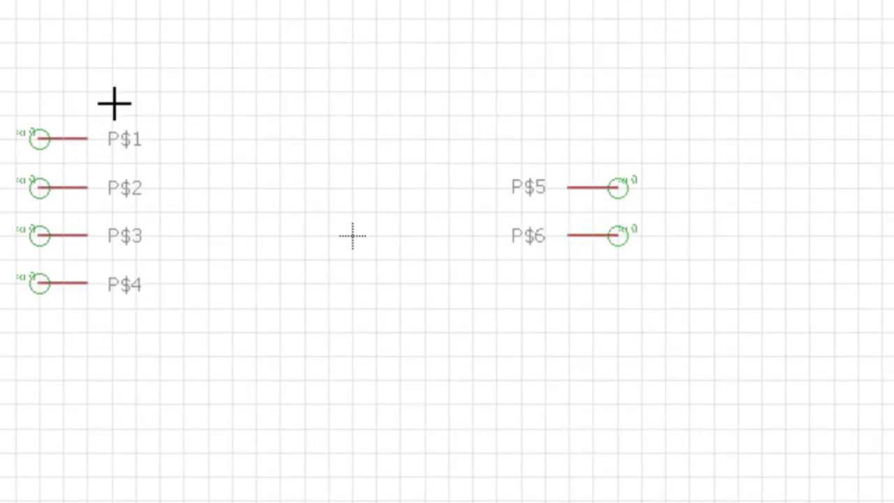
# - Draw the left edge of the symbol's body as a vertical wire along the inner ends of the four left pins
pyautogui.click(86, 91)
pyautogui.click(86, 235)
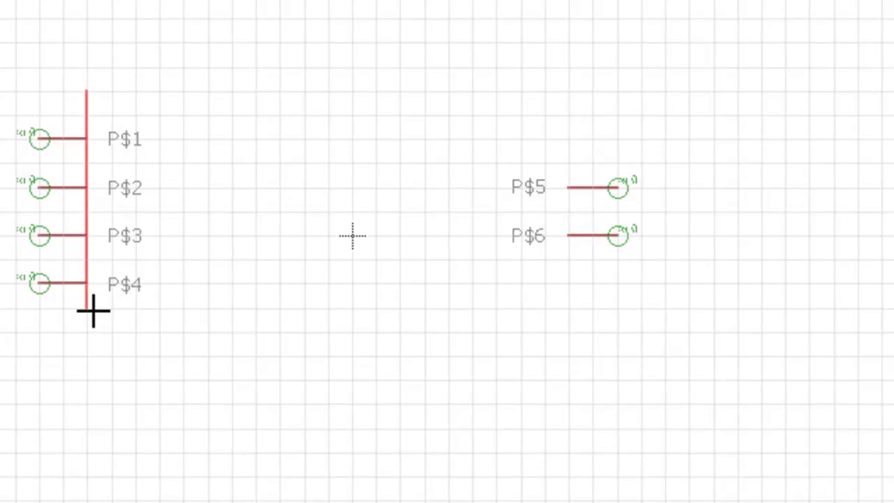